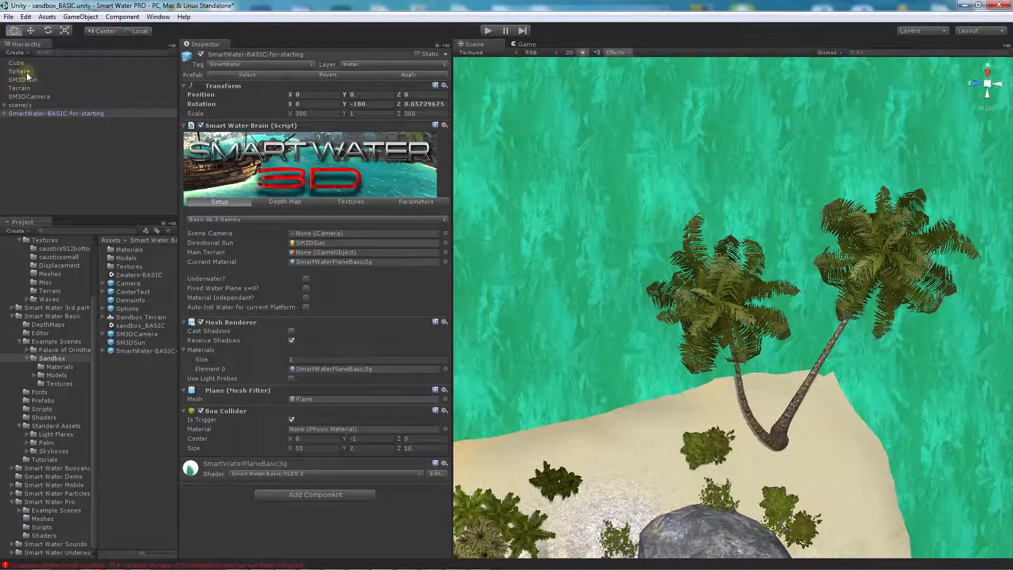
Step: Assign Terrain as the main terrain and SM3DCamera as the scene camera of the water, and recalculate its depth map
{"action": "left_click_drag", "start_coordinate": [19, 89], "coordinate": [326, 252]}
{"action": "left_click_drag", "start_coordinate": [31, 97], "coordinate": [315, 233]}
{"action": "left_click", "coordinate": [277, 203]}
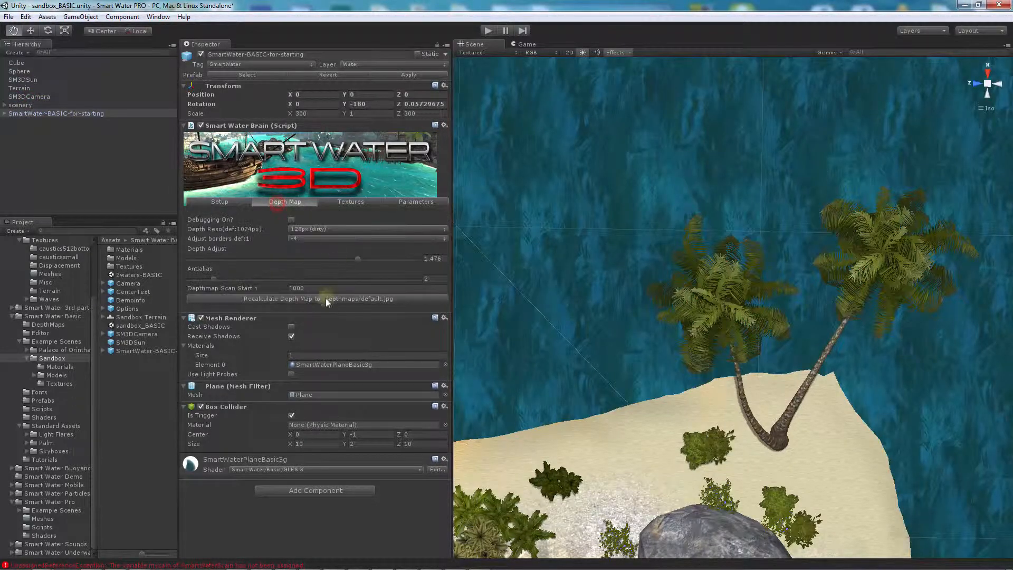
{"action": "left_click", "coordinate": [317, 298]}
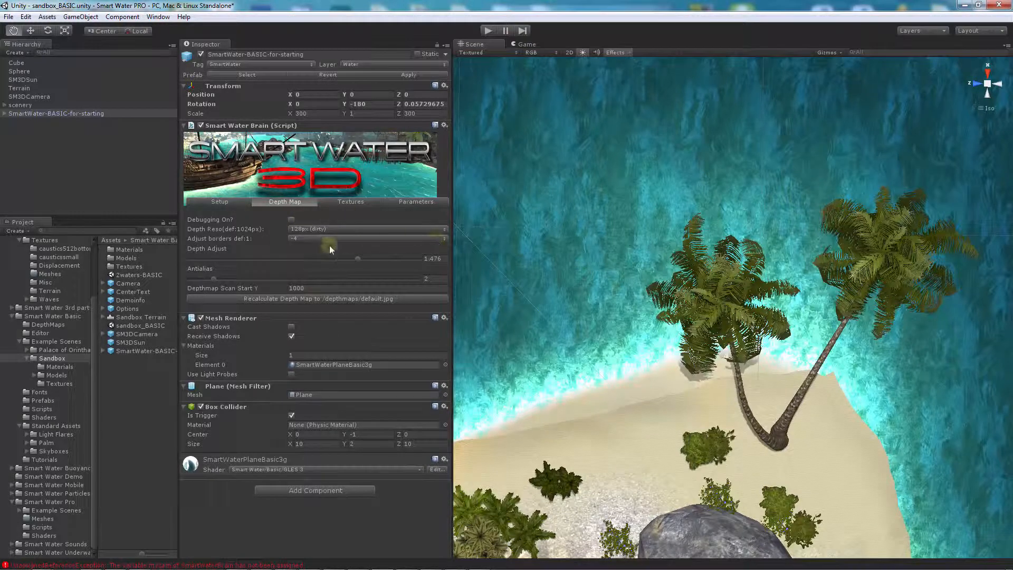
Step: Try the Mobile GLES 2 Gamma water type and return to Basic GL 3 Gamma
{"action": "left_click", "coordinate": [217, 203]}
{"action": "left_click", "coordinate": [262, 219]}
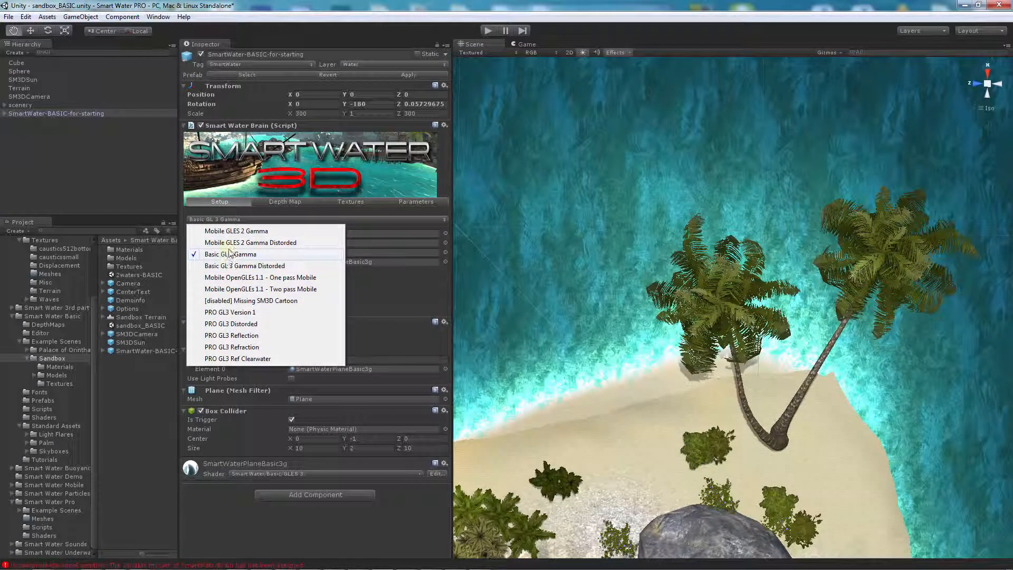
{"action": "left_click", "coordinate": [231, 232]}
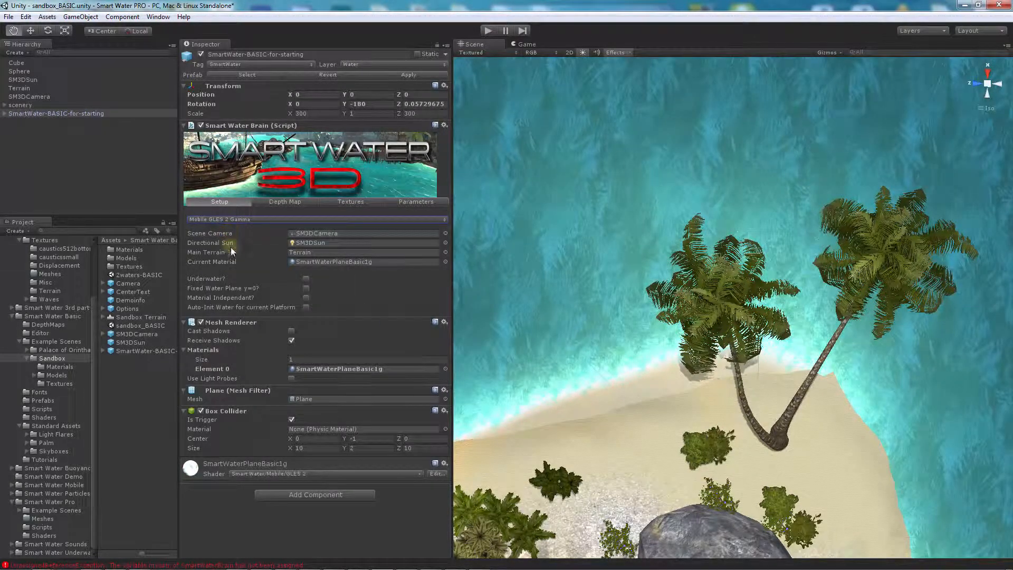
{"action": "left_click", "coordinate": [232, 220]}
{"action": "left_click", "coordinate": [235, 254]}
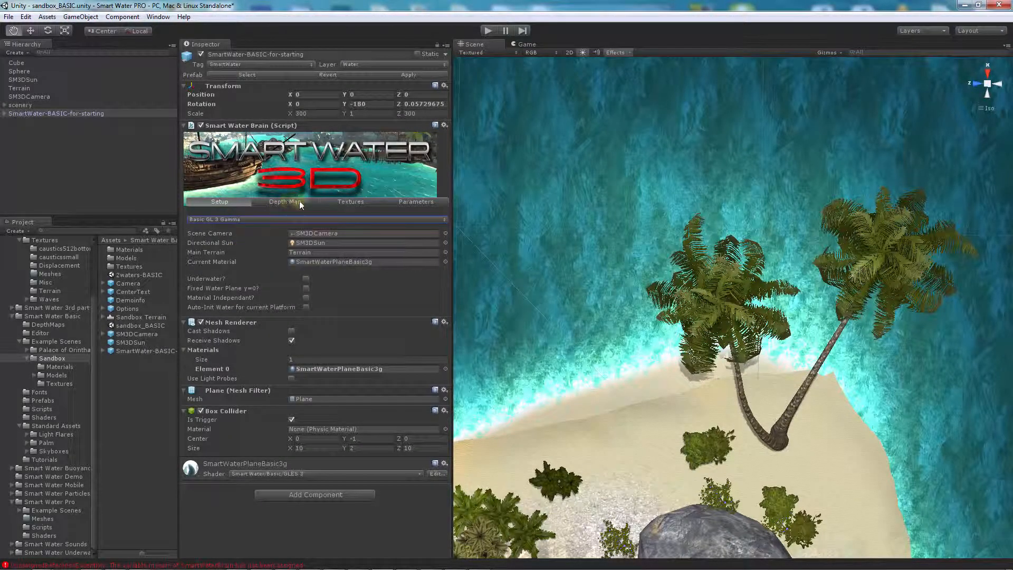
Step: Adjust the Gamma Adjust parameter of the Basic GL 3 Gamma water
{"action": "left_click", "coordinate": [412, 203]}
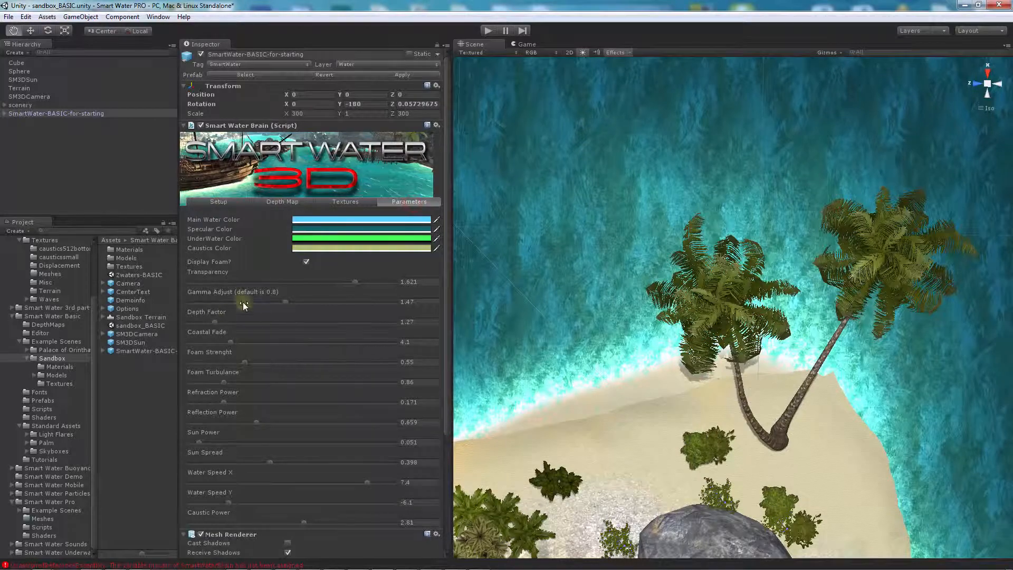
{"action": "left_click", "coordinate": [285, 303]}
{"action": "mouse_move", "coordinate": [270, 302]}
{"action": "left_mouse_down"}
{"action": "mouse_move", "coordinate": [365, 303]}
{"action": "mouse_move", "coordinate": [281, 307]}
{"action": "left_mouse_up"}
Step: Compare the adjusted gamma against the Mobile GLES 2 Gamma water type and restore Basic GL 3 Gamma
{"action": "left_click", "coordinate": [219, 202]}
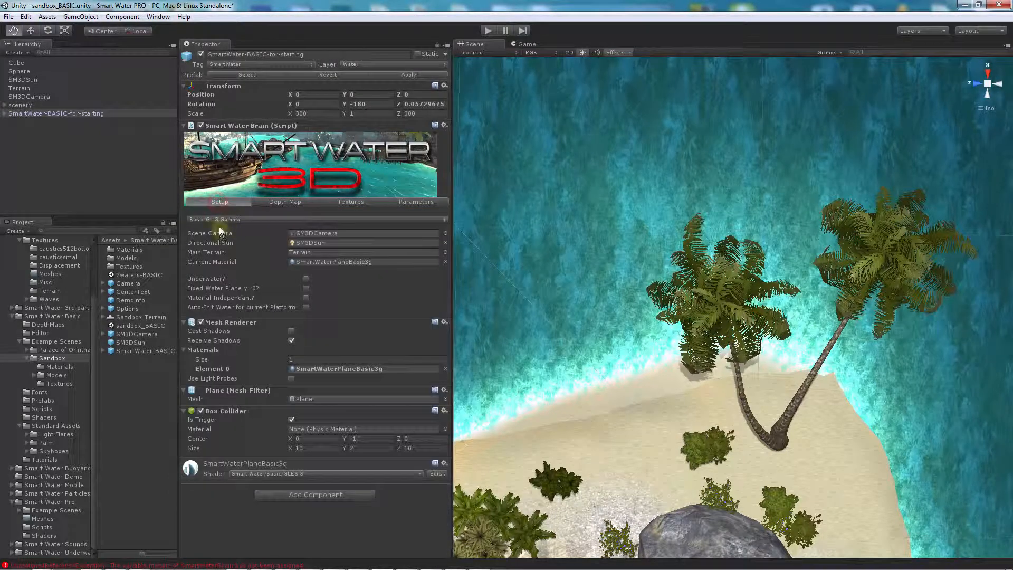
{"action": "left_click", "coordinate": [218, 220]}
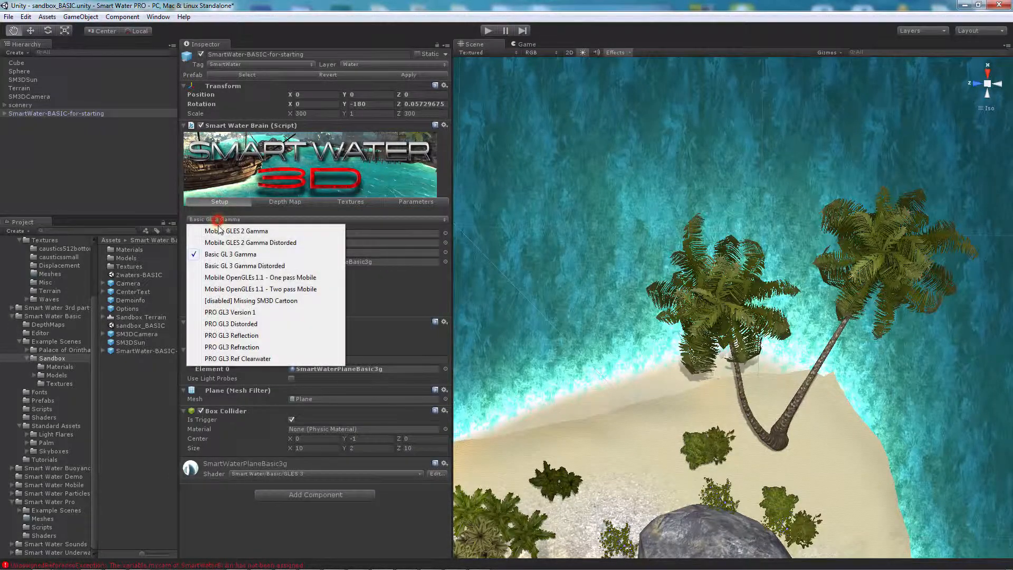
{"action": "left_click", "coordinate": [220, 232]}
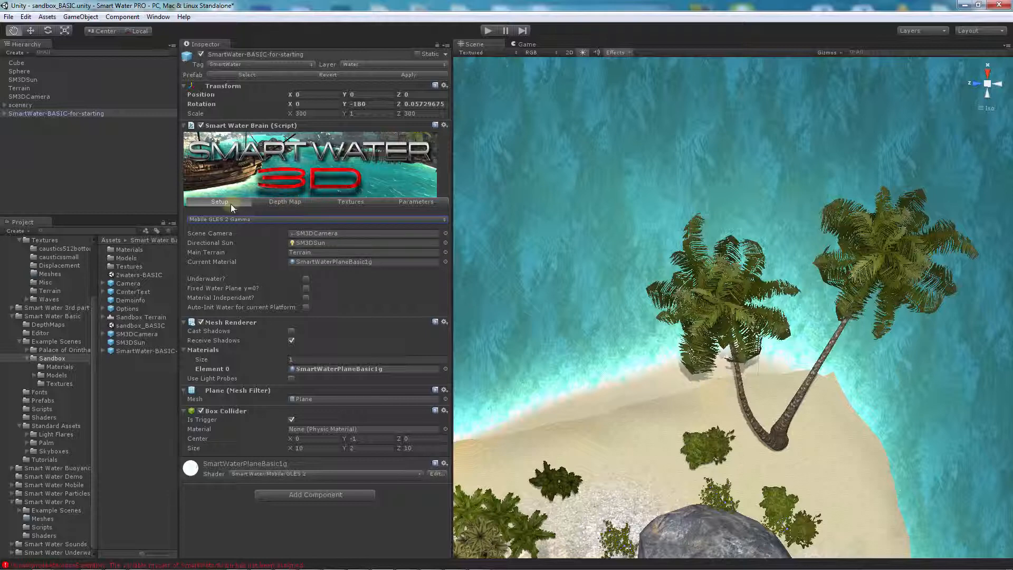
{"action": "left_click", "coordinate": [232, 220]}
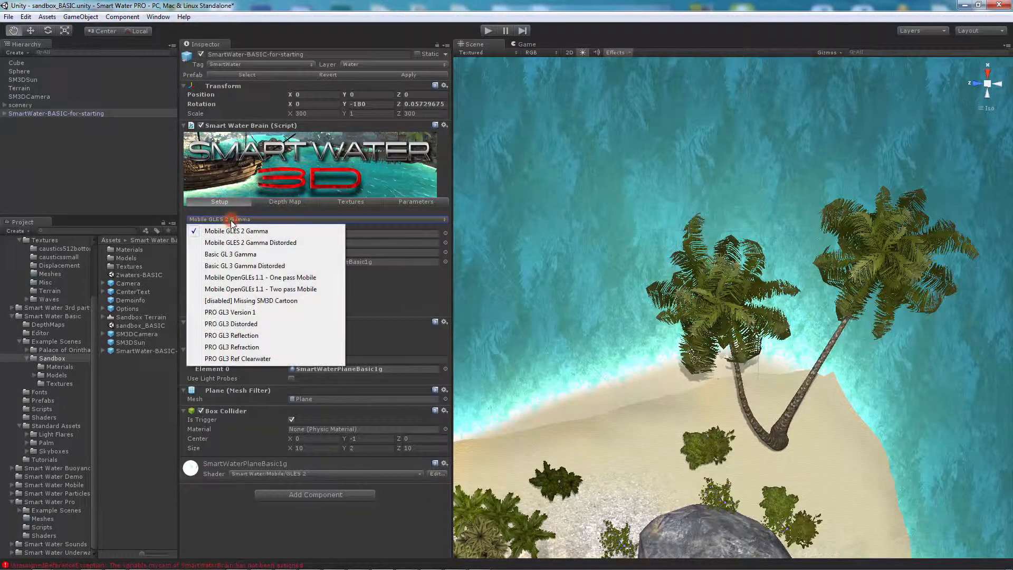
{"action": "left_click", "coordinate": [222, 255]}
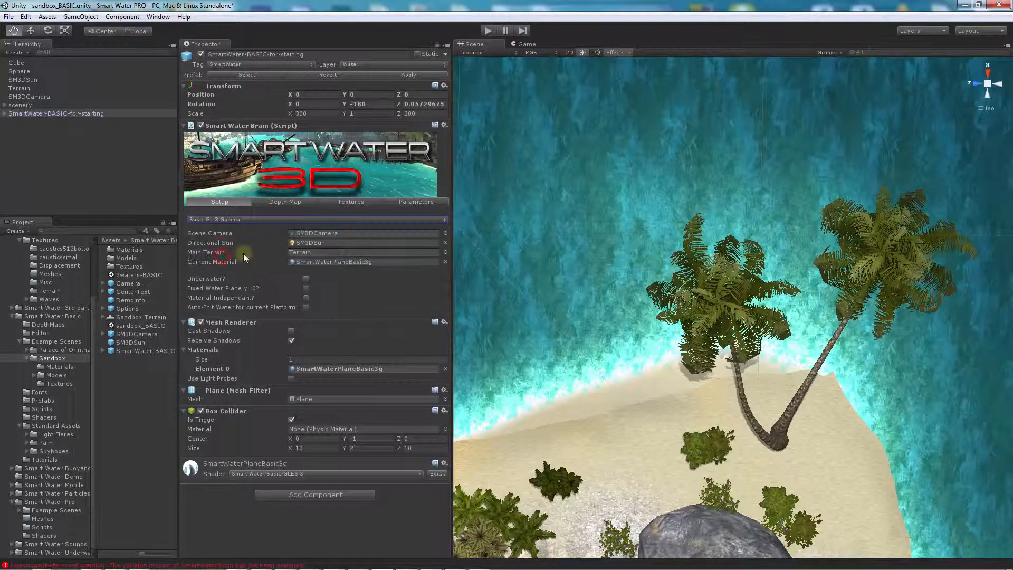
Step: Set the water's reflection texture to the Back image
{"action": "left_click", "coordinate": [335, 204]}
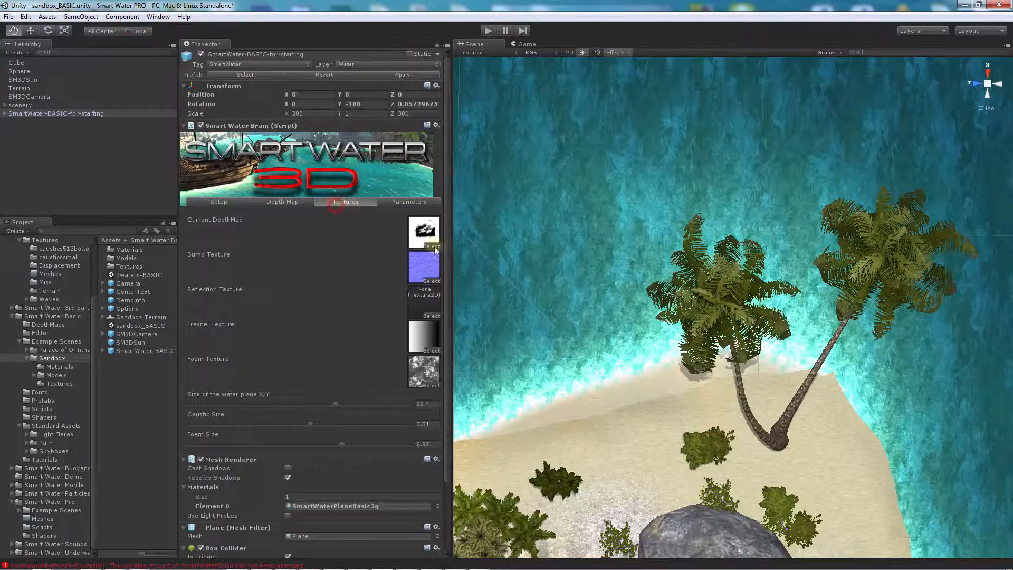
{"action": "left_click", "coordinate": [430, 316]}
{"action": "left_click", "coordinate": [813, 329]}
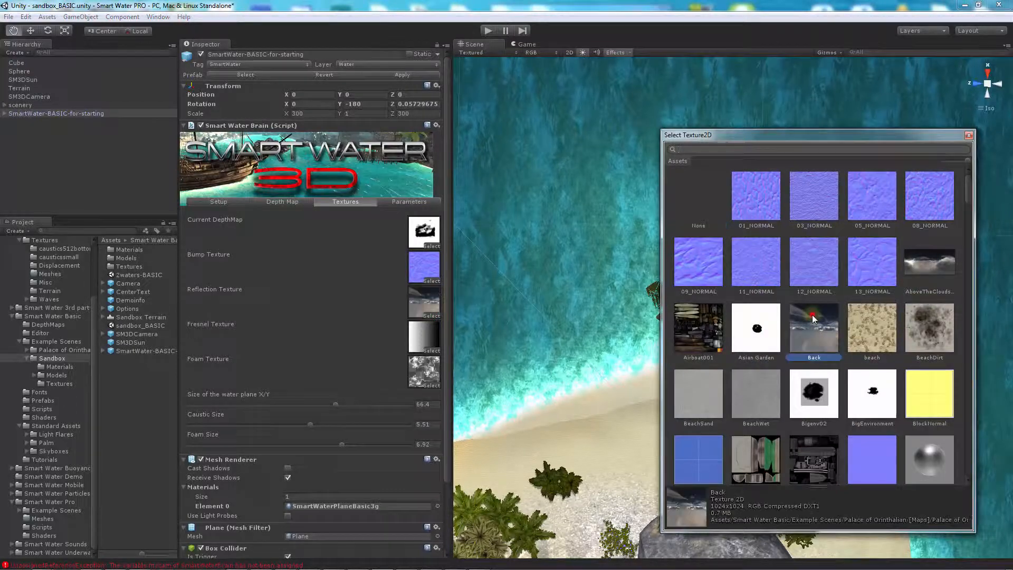
{"action": "left_click", "coordinate": [969, 135]}
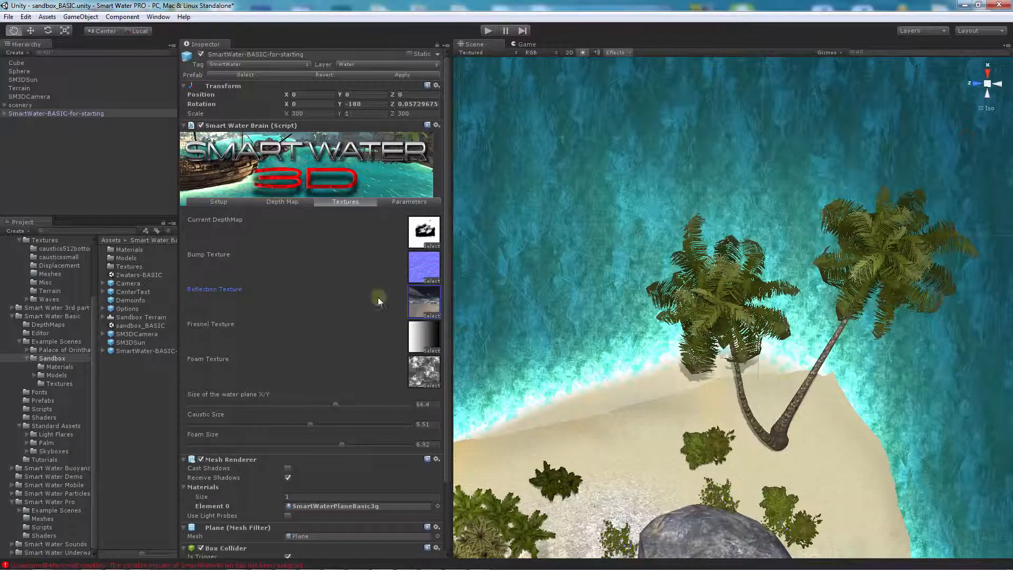
Step: Try lake, new-version2a, 08_NORMAL and 03_NORMAL from the Displacement folder as the water's bump texture
{"action": "left_click", "coordinate": [219, 203]}
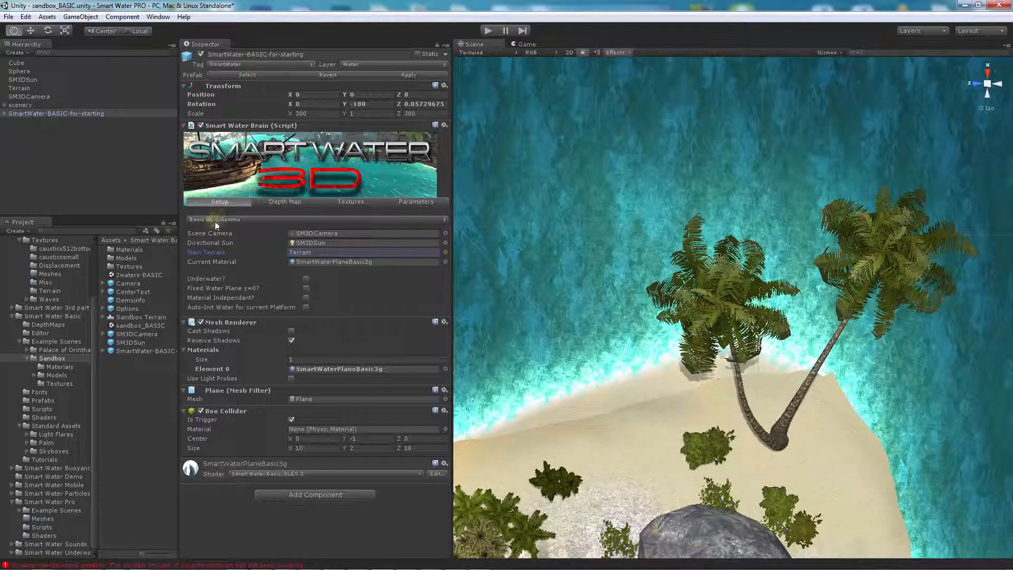
{"action": "left_click", "coordinate": [350, 201]}
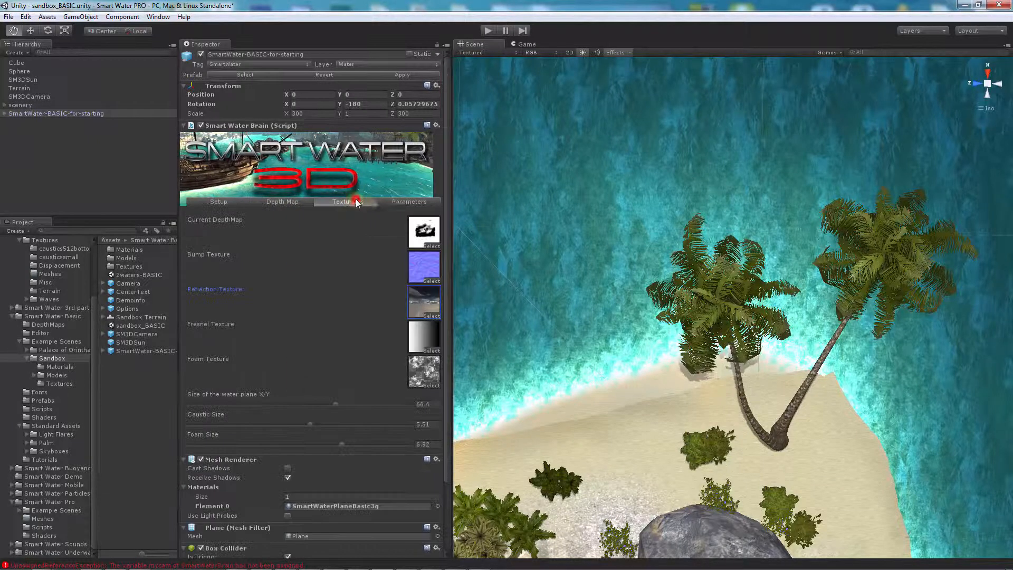
{"action": "left_click", "coordinate": [426, 268]}
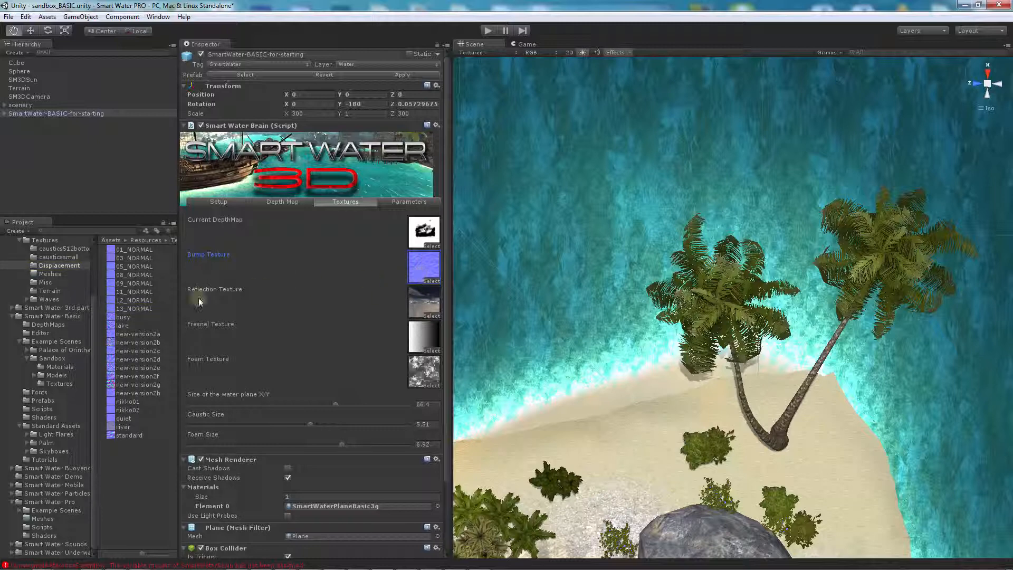
{"action": "left_click", "coordinate": [419, 268]}
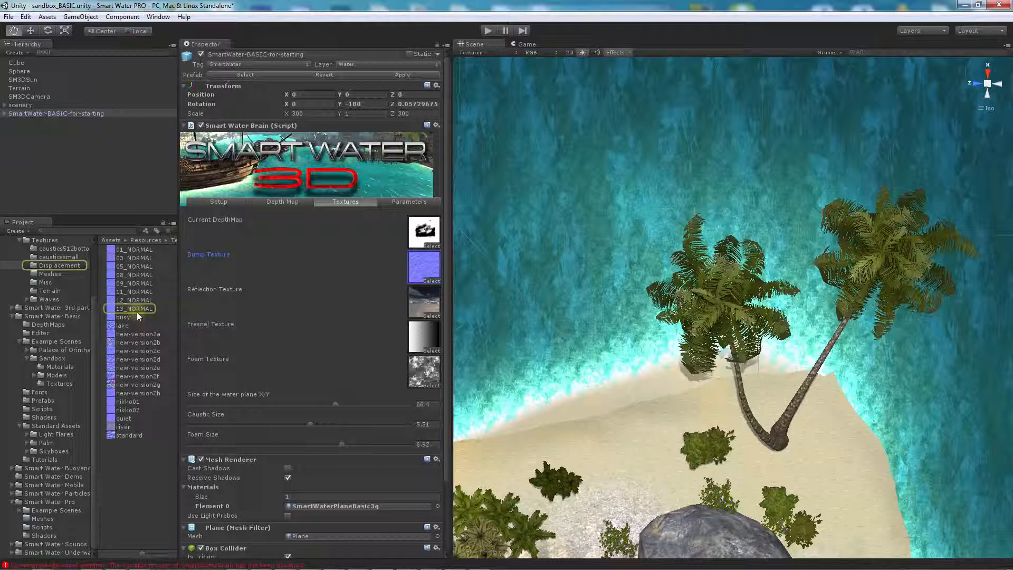
{"action": "left_click_drag", "start_coordinate": [125, 325], "coordinate": [421, 267]}
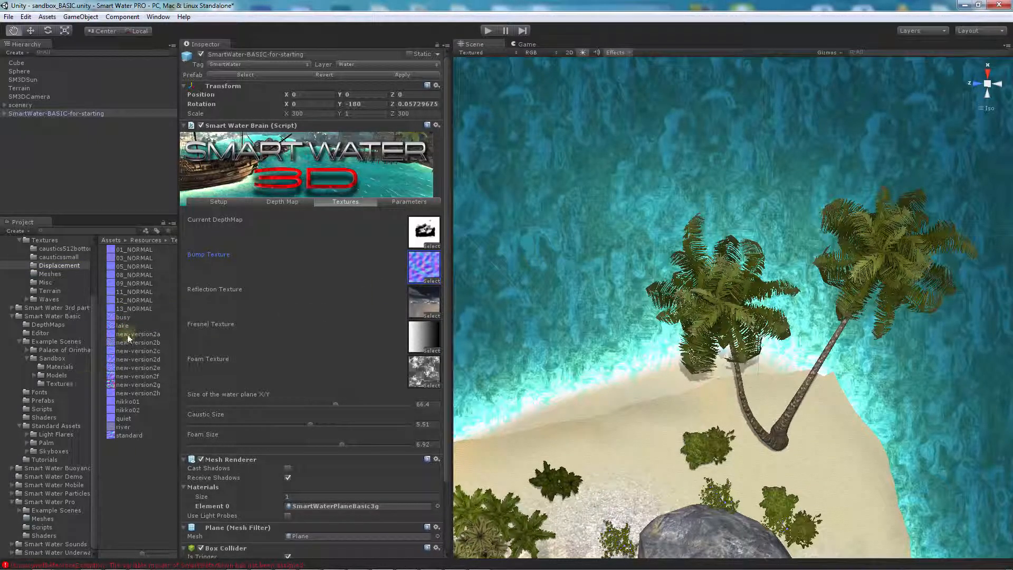
{"action": "left_click_drag", "start_coordinate": [128, 338], "coordinate": [422, 267]}
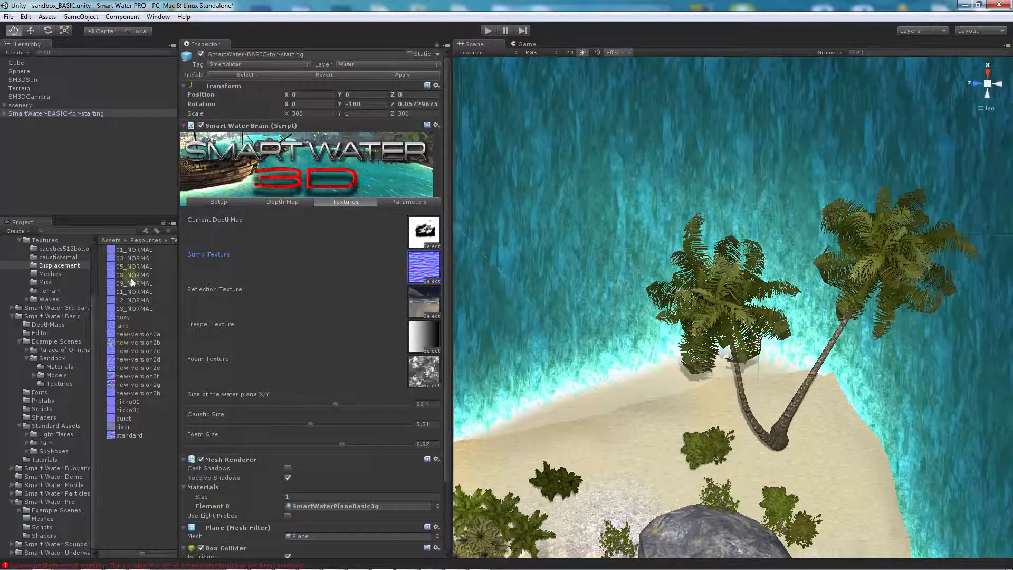
{"action": "left_click_drag", "start_coordinate": [130, 275], "coordinate": [421, 268]}
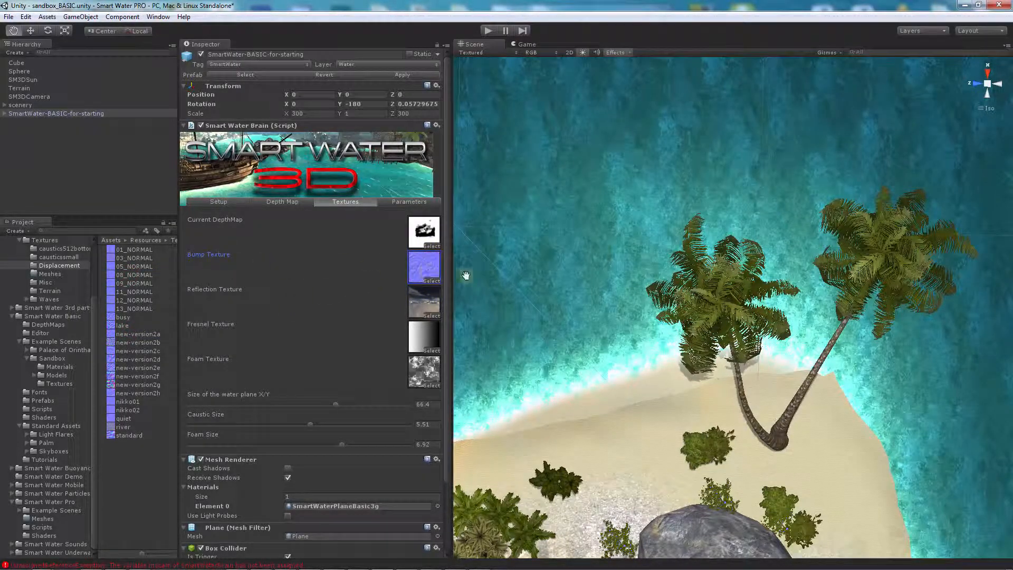
{"action": "left_click_drag", "start_coordinate": [134, 259], "coordinate": [420, 266]}
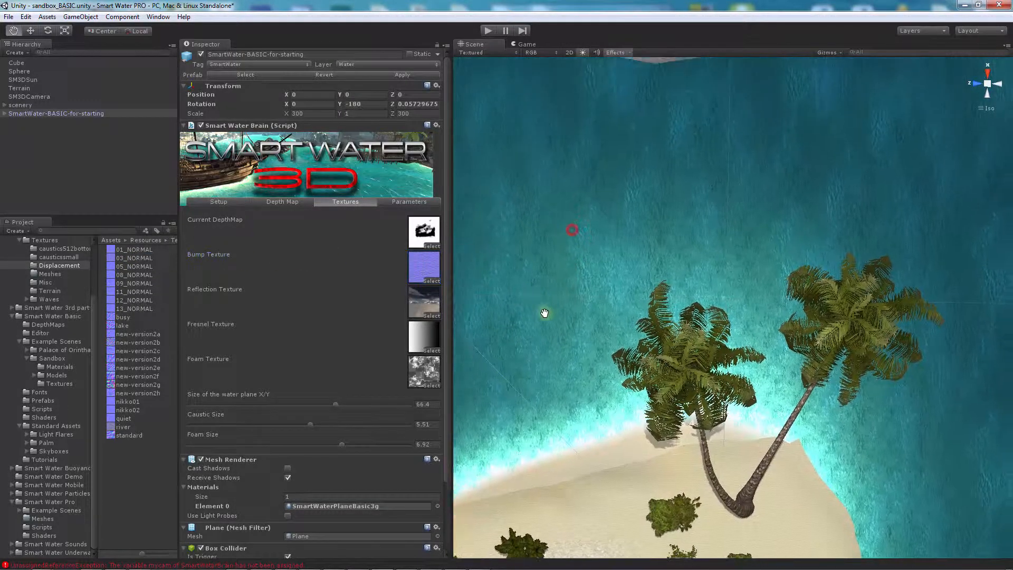
Step: Examine the water surface in the scene and preview its motion in play mode
{"action": "scroll", "coordinate": [573, 227], "scroll_direction": "up", "scroll_amount": 5}
{"action": "left_click_drag", "start_coordinate": [792, 378], "coordinate": [667, 159]}
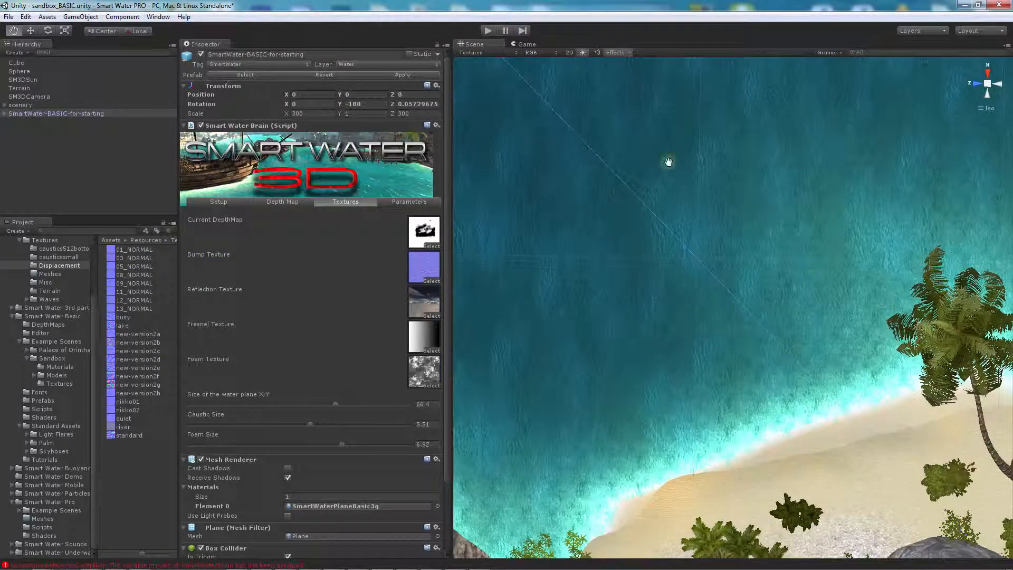
{"action": "left_click", "coordinate": [488, 30]}
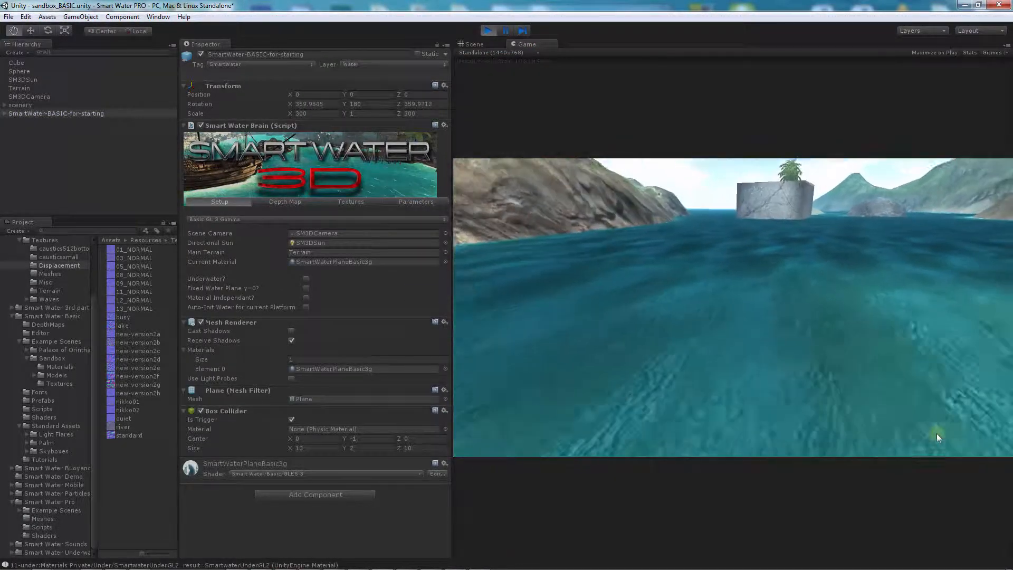
{"action": "left_click", "coordinate": [488, 30]}
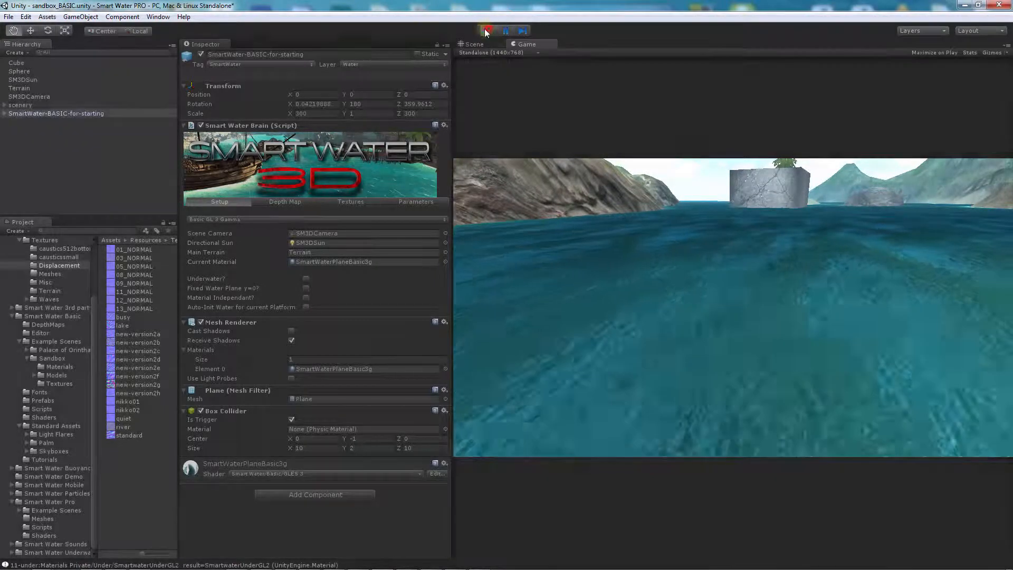
Step: Set the water's bump texture to new-version2g from the Displacement folder
{"action": "left_click", "coordinate": [362, 201]}
{"action": "left_click", "coordinate": [429, 261]}
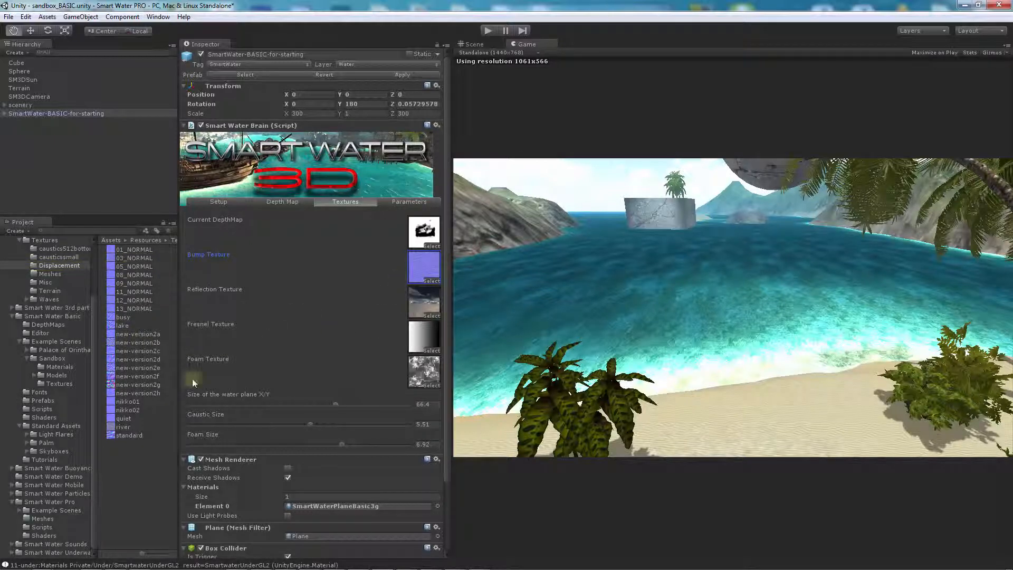
{"action": "left_click_drag", "start_coordinate": [122, 383], "coordinate": [436, 271]}
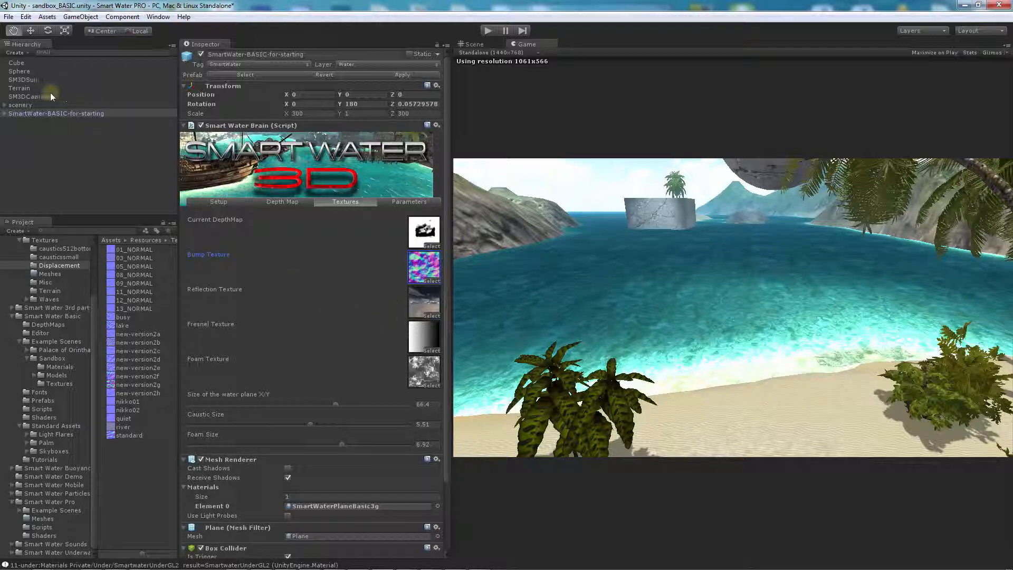
Step: Rotate the SM3DSun directional light to about X 39.4 and Y 118.2 so that sunlight glints on the water
{"action": "left_click", "coordinate": [21, 80]}
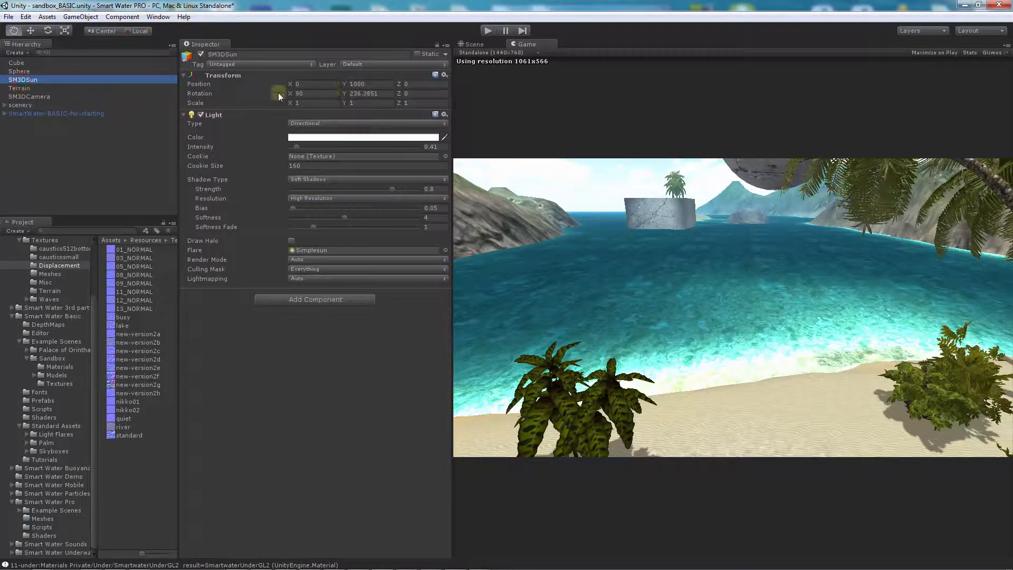
{"action": "left_click_drag", "start_coordinate": [345, 94], "coordinate": [296, 94]}
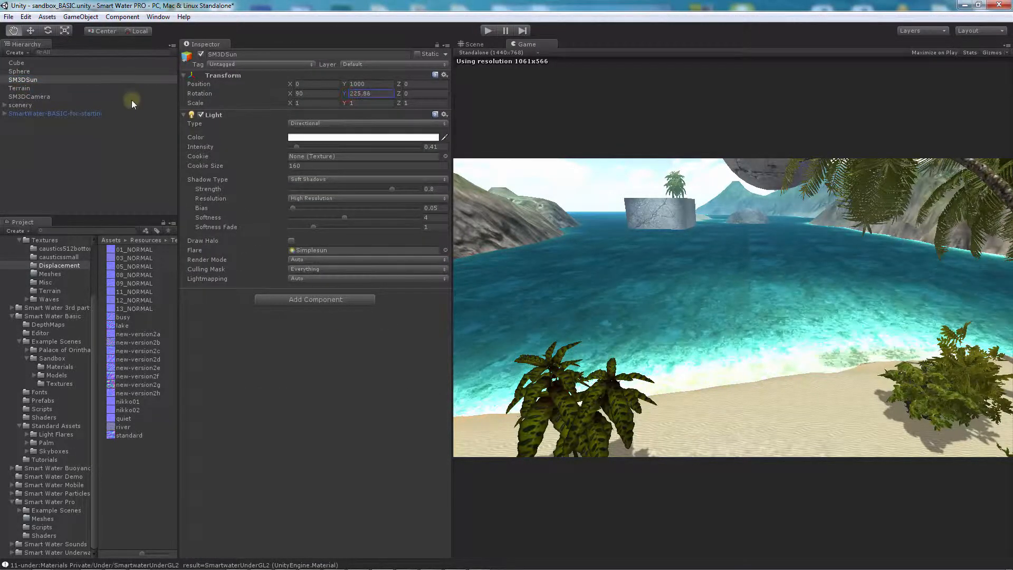
{"action": "left_click_drag", "start_coordinate": [131, 100], "coordinate": [602, 364]}
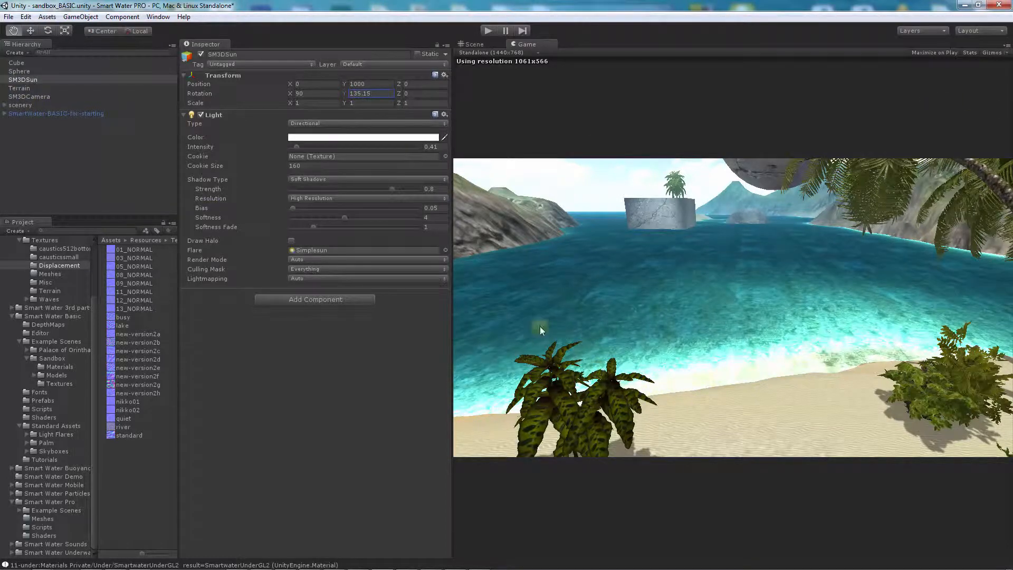
{"action": "mouse_move", "coordinate": [287, 92]}
{"action": "left_mouse_down"}
{"action": "mouse_move", "coordinate": [176, 107]}
{"action": "mouse_move", "coordinate": [217, 108]}
{"action": "left_mouse_up"}
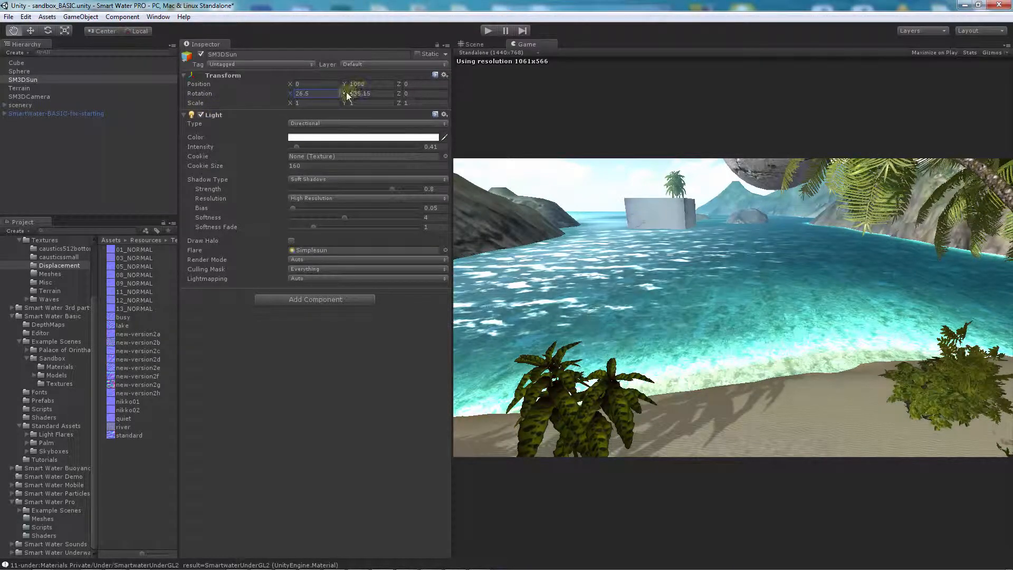
{"action": "mouse_move", "coordinate": [345, 93]}
{"action": "left_mouse_down"}
{"action": "mouse_move", "coordinate": [317, 95]}
{"action": "mouse_move", "coordinate": [362, 97]}
{"action": "mouse_move", "coordinate": [249, 104]}
{"action": "mouse_move", "coordinate": [262, 104]}
{"action": "left_mouse_up"}
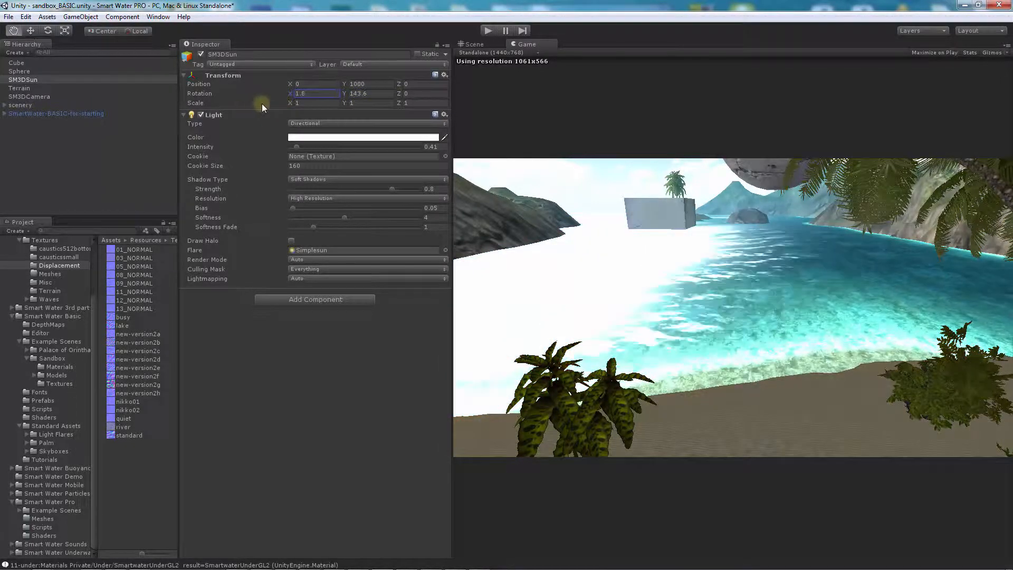
{"action": "left_click", "coordinate": [347, 93]}
{"action": "mouse_move", "coordinate": [347, 94]}
{"action": "left_mouse_down"}
{"action": "mouse_move", "coordinate": [243, 99]}
{"action": "mouse_move", "coordinate": [339, 90]}
{"action": "mouse_move", "coordinate": [351, 103]}
{"action": "left_mouse_up"}
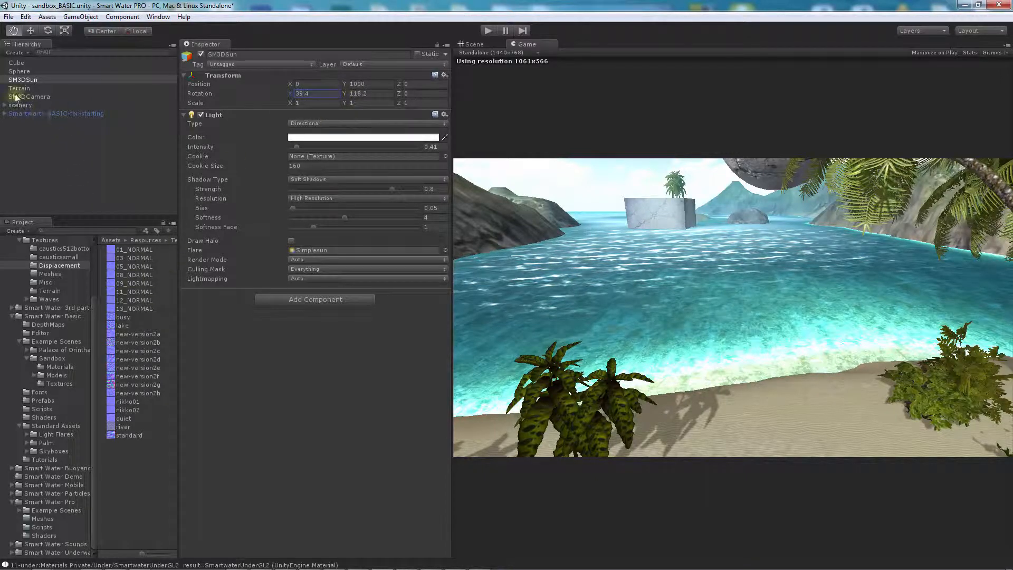
Step: Try quiet, busy, lake and new-version2g from the Displacement folder as the SmartWater-BASIC-for-starting plane's bump texture
{"action": "left_click", "coordinate": [35, 114]}
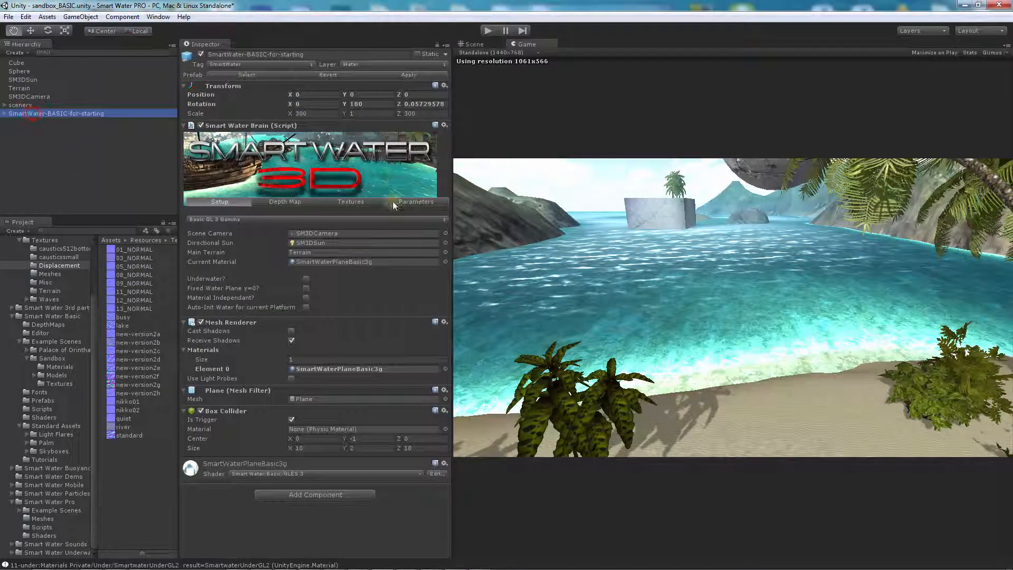
{"action": "left_click", "coordinate": [365, 202]}
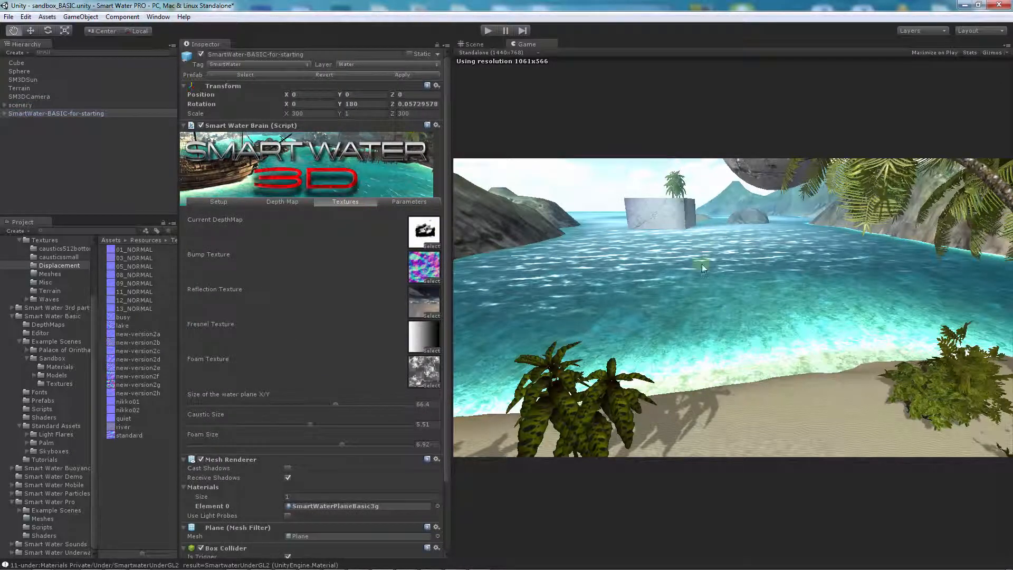
{"action": "left_click", "coordinate": [426, 268]}
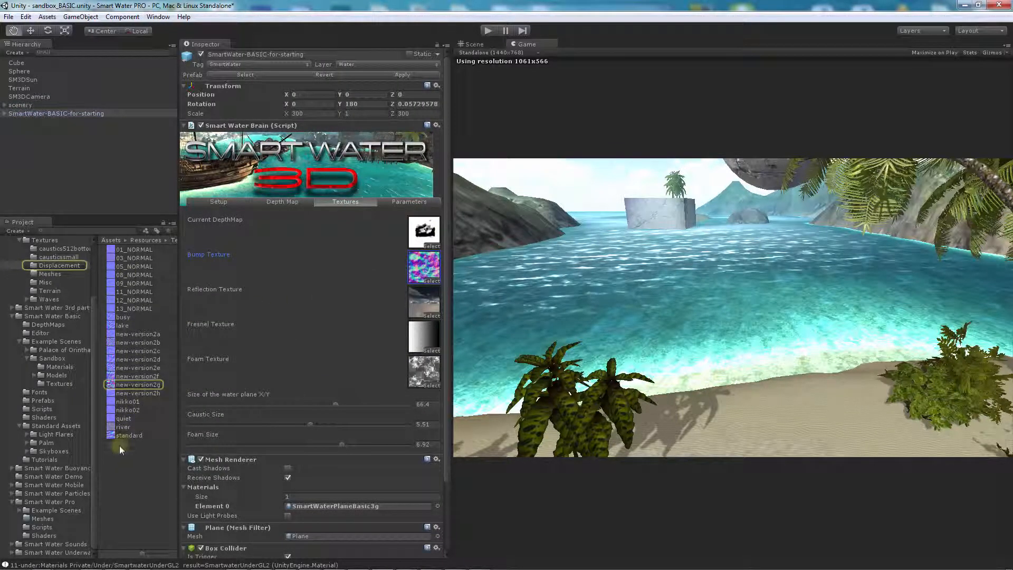
{"action": "left_click_drag", "start_coordinate": [125, 422], "coordinate": [425, 267]}
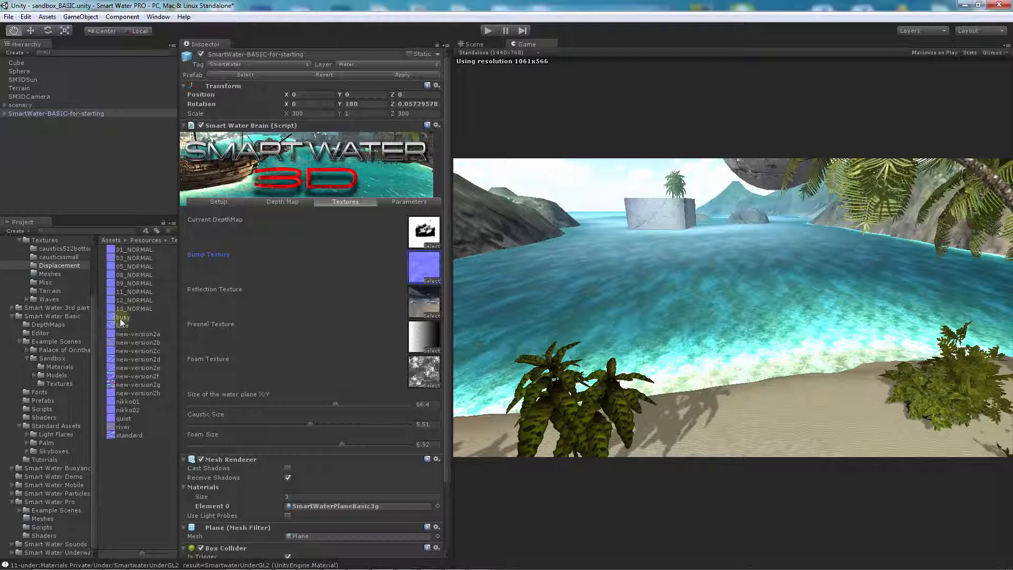
{"action": "left_click_drag", "start_coordinate": [121, 322], "coordinate": [426, 269]}
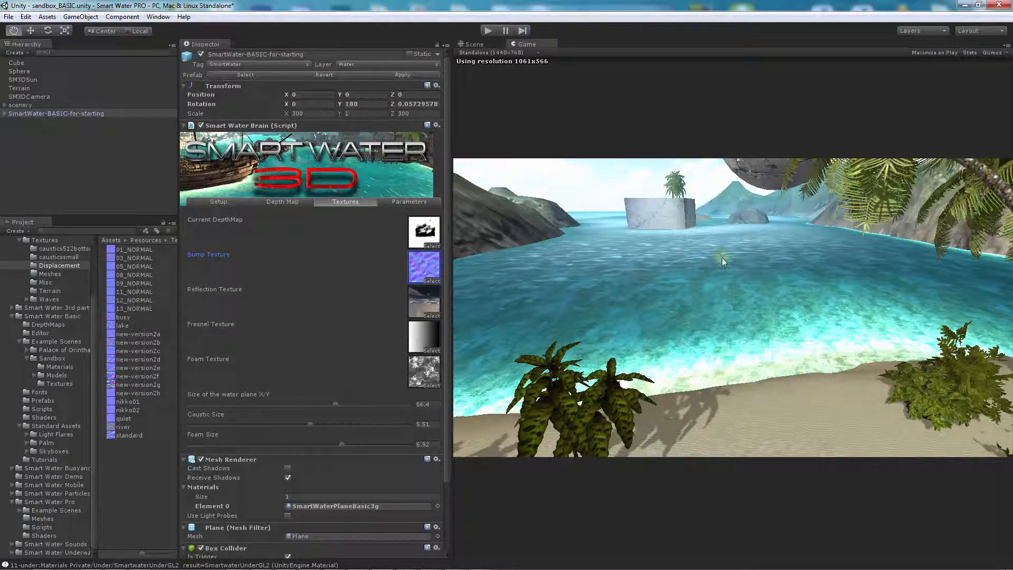
{"action": "left_click_drag", "start_coordinate": [123, 325], "coordinate": [409, 274]}
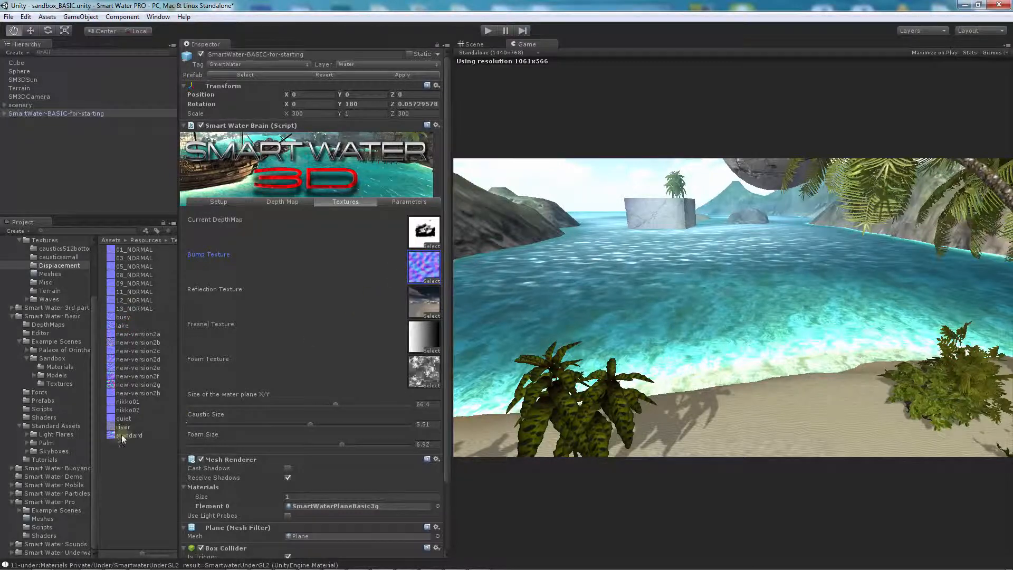
{"action": "left_click_drag", "start_coordinate": [135, 384], "coordinate": [424, 267]}
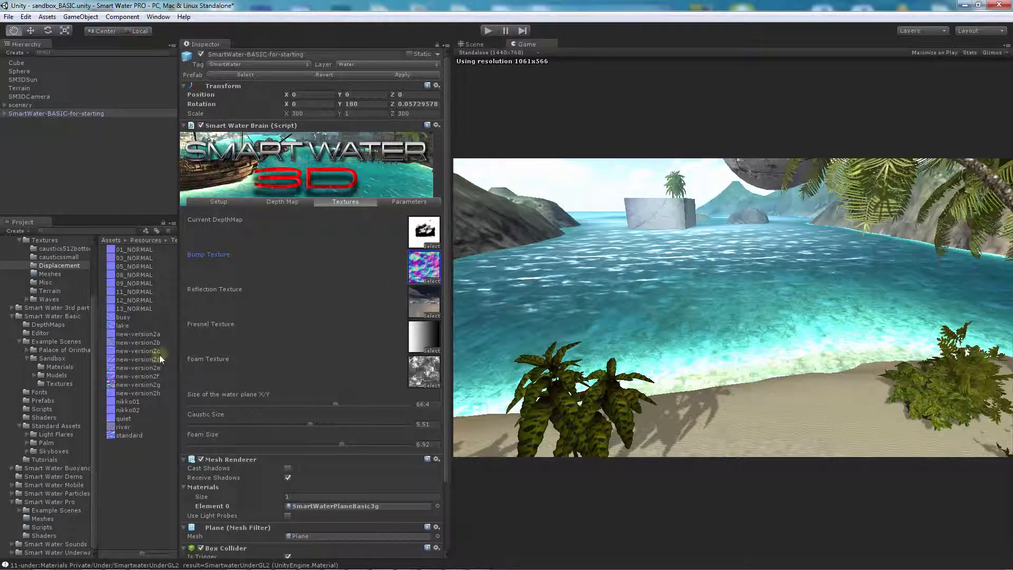
Step: Compare new-version2a, 12_NORMAL, 09_NORMAL and new-version2b as the water's bump texture, and settle on 13_NORMAL
{"action": "left_click_drag", "start_coordinate": [137, 334], "coordinate": [425, 275]}
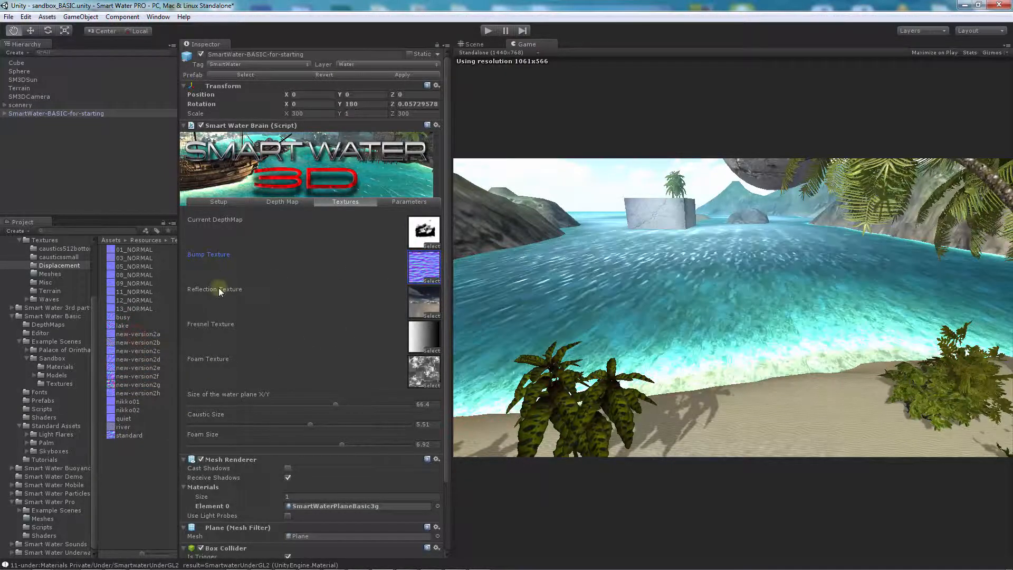
{"action": "left_click_drag", "start_coordinate": [133, 300], "coordinate": [425, 267]}
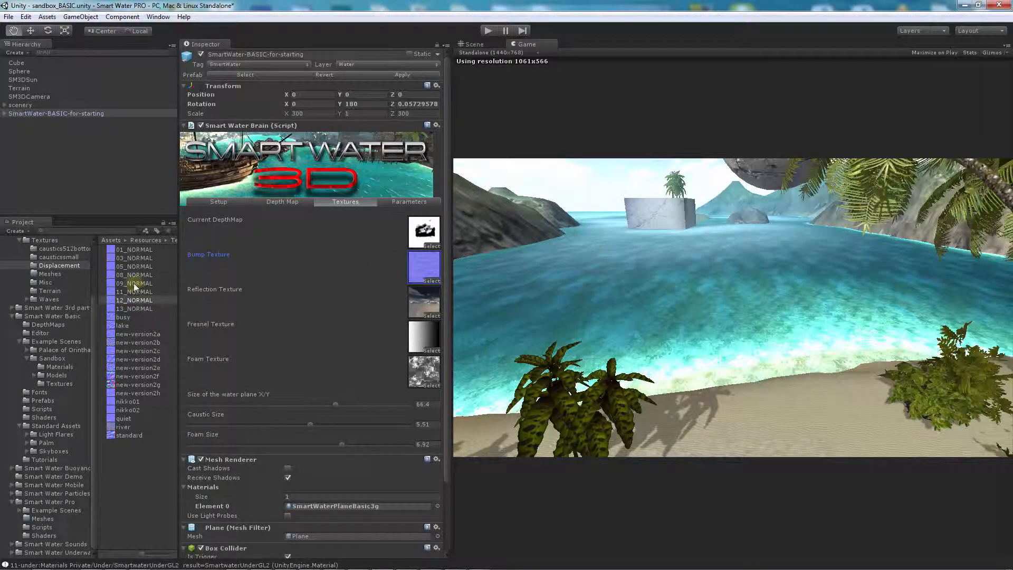
{"action": "left_click_drag", "start_coordinate": [134, 283], "coordinate": [419, 265]}
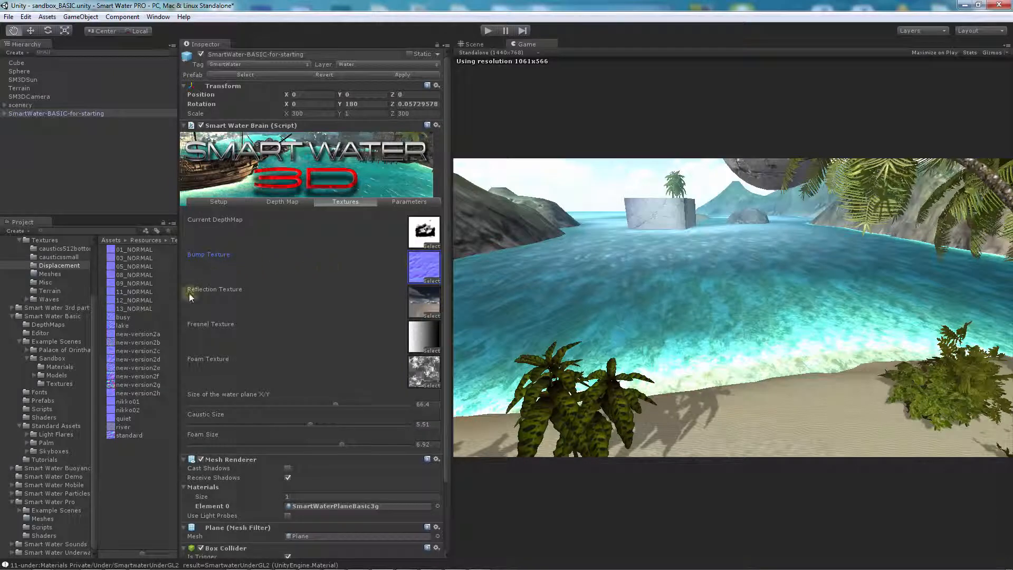
{"action": "left_click_drag", "start_coordinate": [133, 342], "coordinate": [425, 266]}
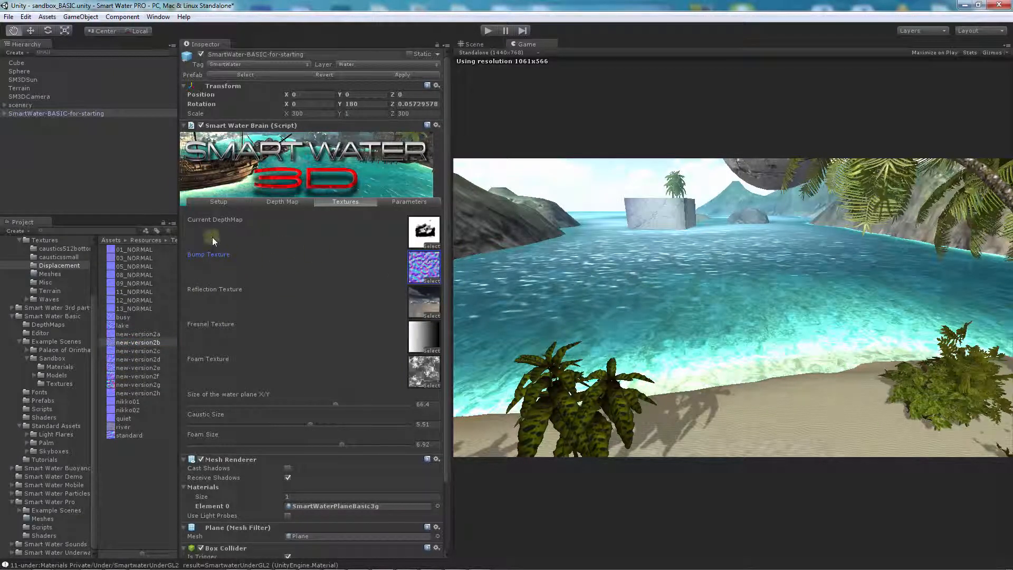
{"action": "left_click_drag", "start_coordinate": [131, 308], "coordinate": [401, 262]}
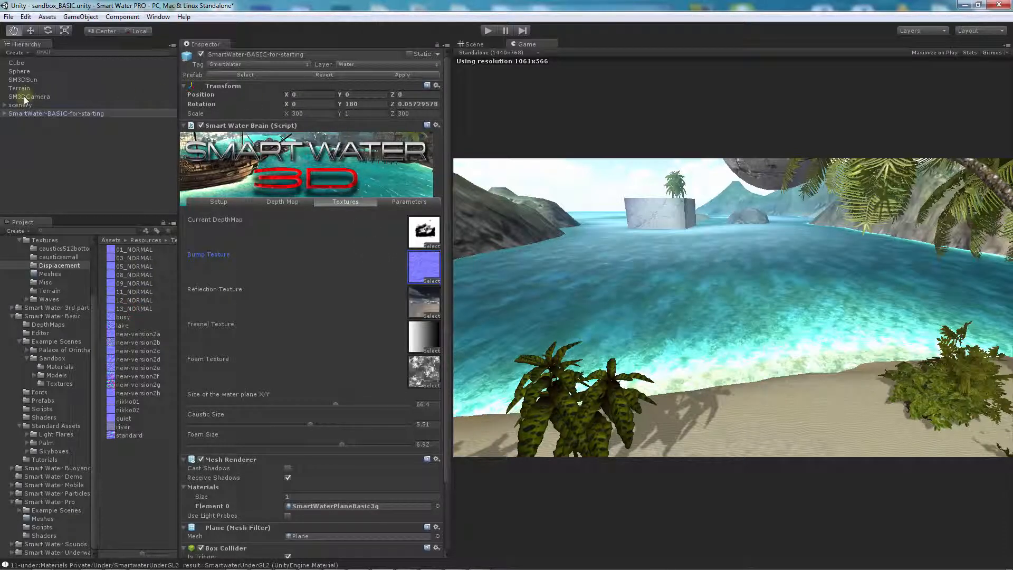
Step: Lower the SM3DSun directional light's X rotation to about 37.17
{"action": "left_click", "coordinate": [53, 79]}
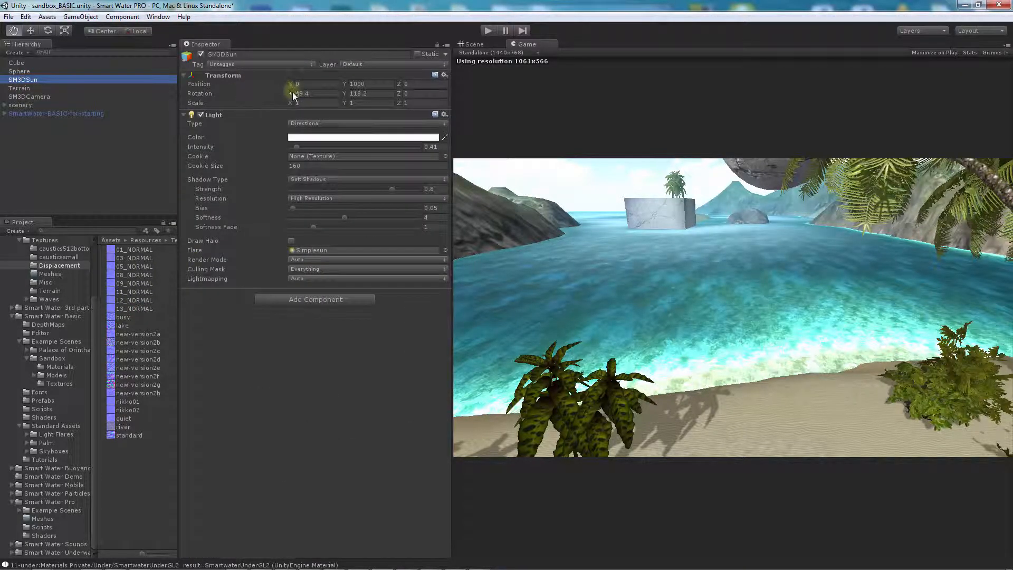
{"action": "left_click_drag", "start_coordinate": [293, 94], "coordinate": [274, 95]}
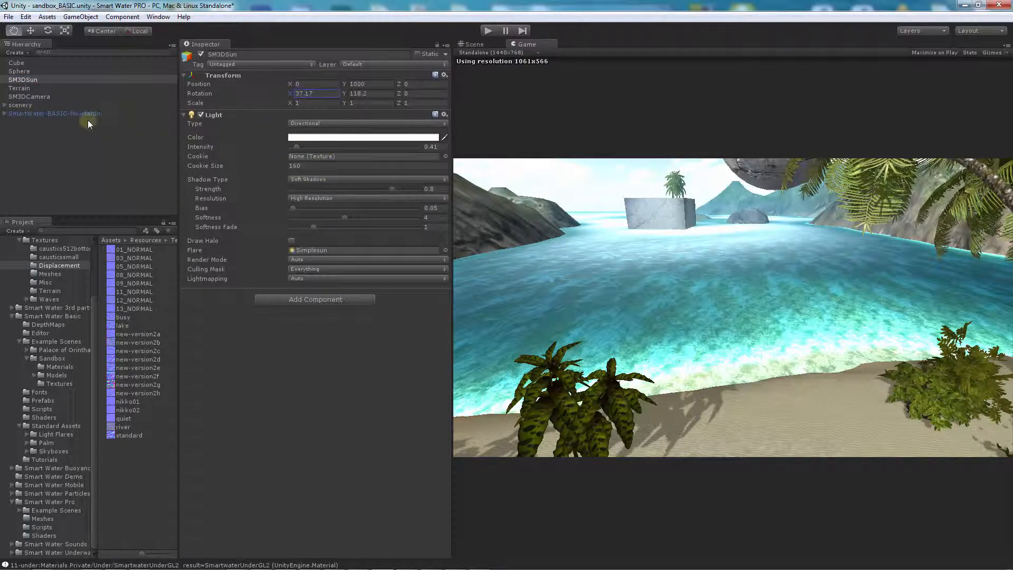
Step: In the water's texture settings, set the water plane size to about 76.6 and Caustic Size to about 6.03, viewing the result in the scene
{"action": "left_click", "coordinate": [55, 114]}
{"action": "left_click", "coordinate": [397, 201]}
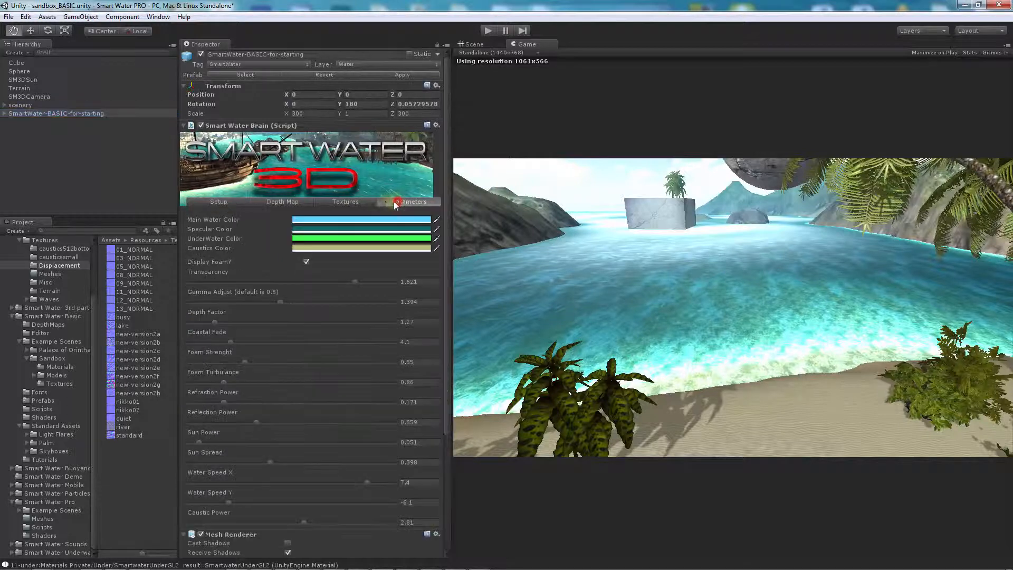
{"action": "left_click", "coordinate": [361, 202]}
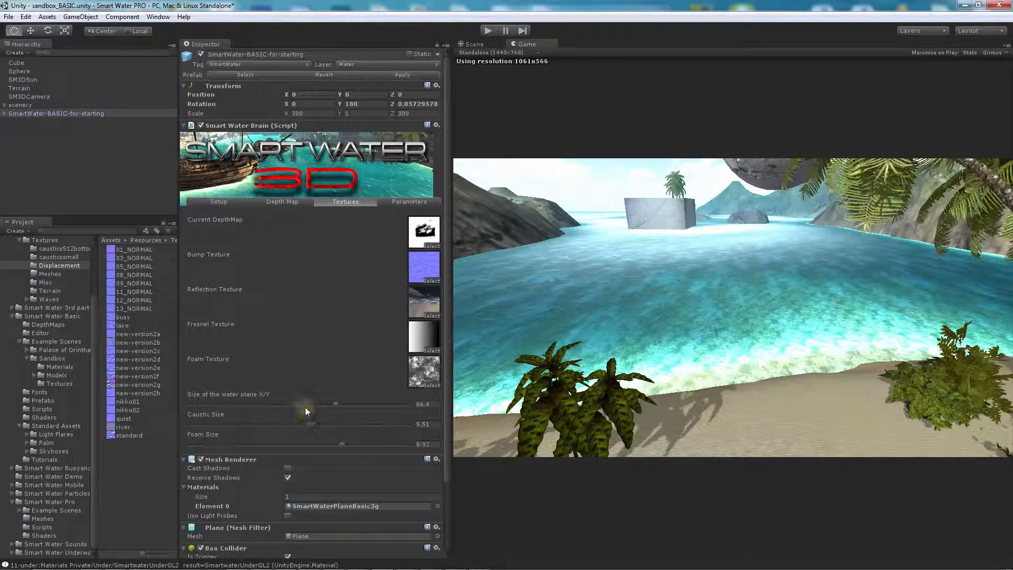
{"action": "left_click", "coordinate": [472, 44]}
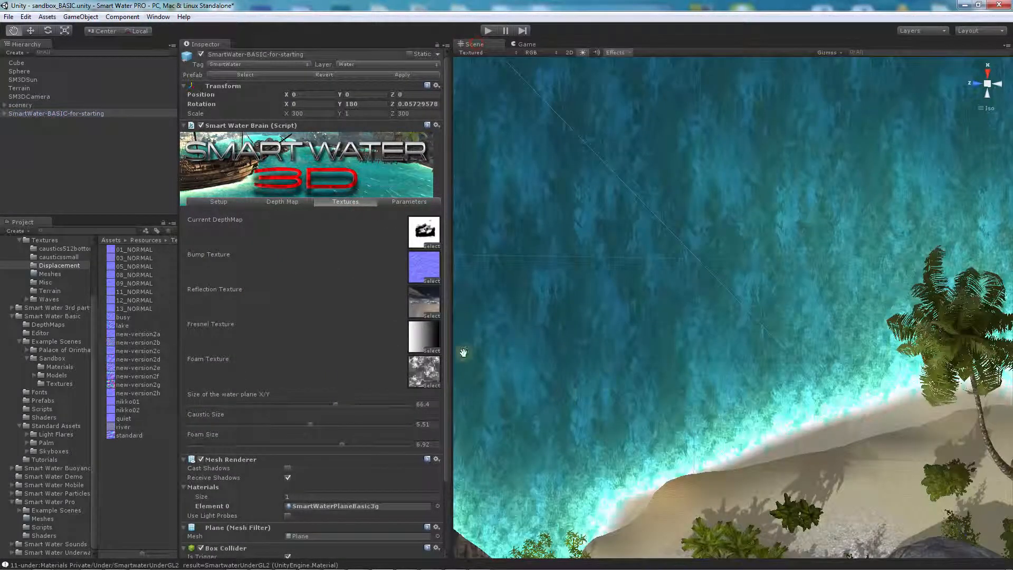
{"action": "left_click_drag", "start_coordinate": [335, 404], "coordinate": [208, 406]}
{"action": "left_click_drag", "start_coordinate": [185, 408], "coordinate": [324, 427]}
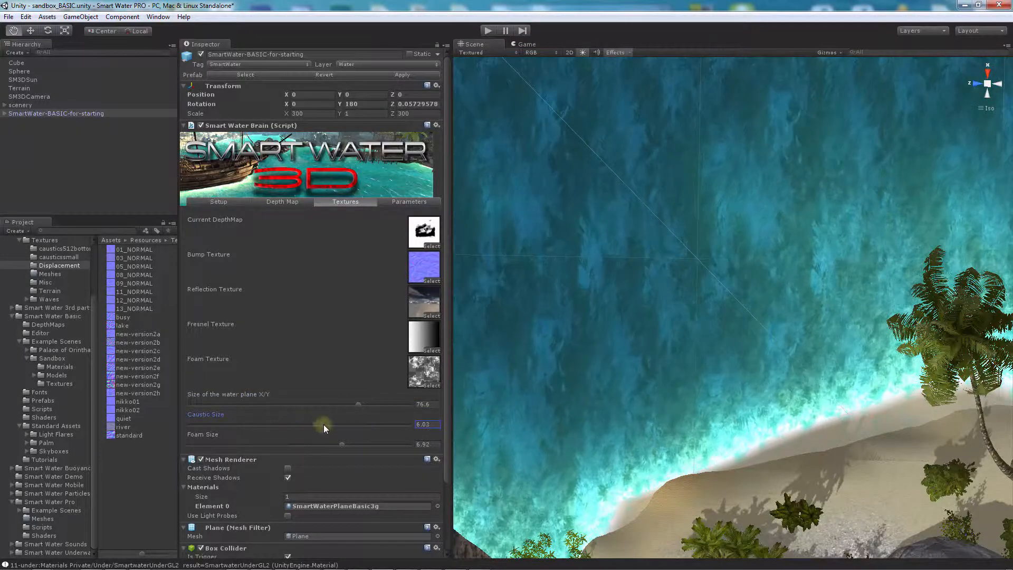
Step: Raise the water's Caustic Power to about 4.77 and set its Caustic Size to about 3.79
{"action": "left_click", "coordinate": [395, 203]}
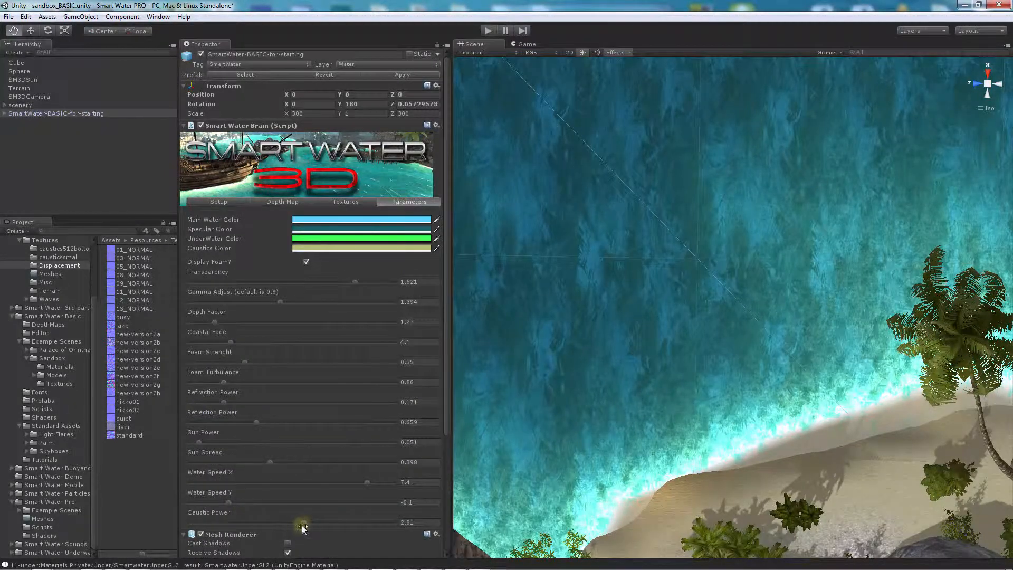
{"action": "left_click_drag", "start_coordinate": [301, 525], "coordinate": [385, 523]}
{"action": "left_click", "coordinate": [348, 203]}
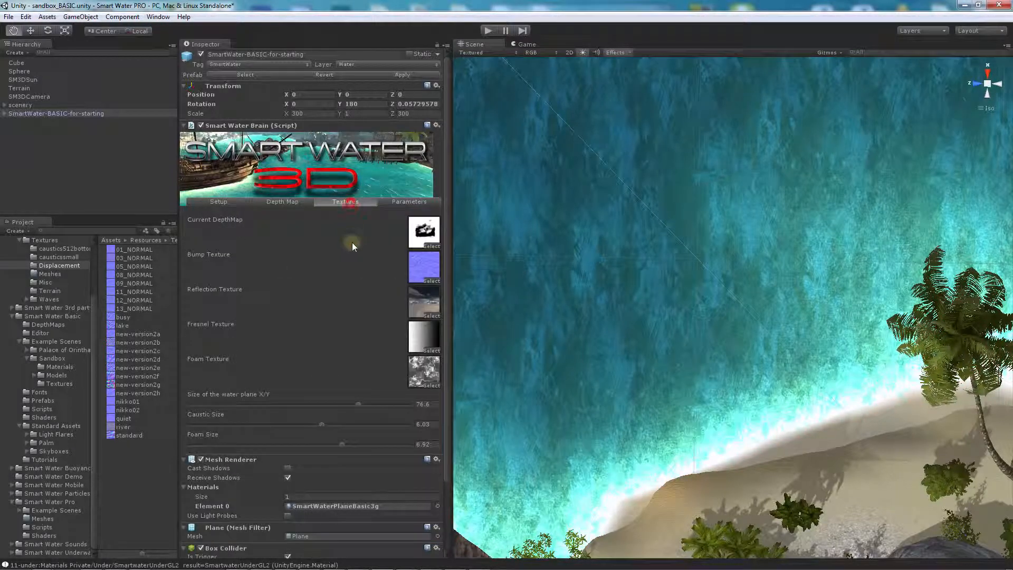
{"action": "scroll", "coordinate": [727, 446], "scroll_direction": "up", "scroll_amount": 3}
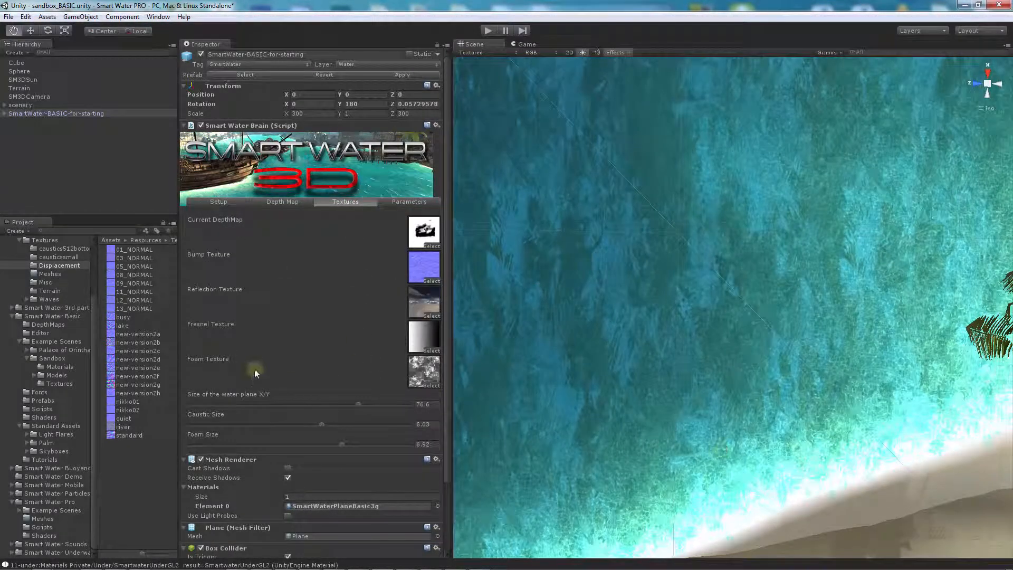
{"action": "left_click_drag", "start_coordinate": [321, 424], "coordinate": [270, 437]}
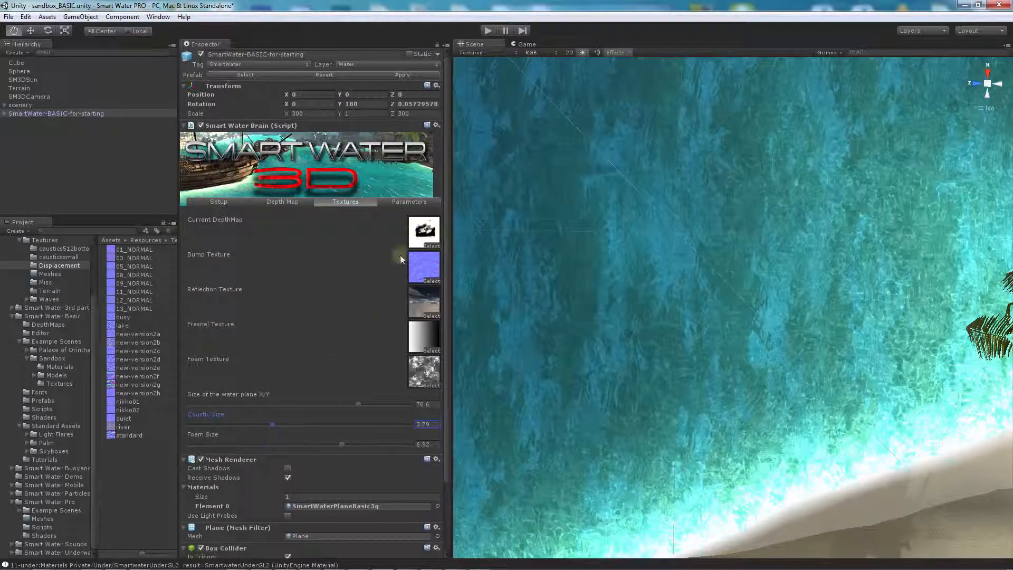
Step: Try increasing the water's Foam Size to about 9.21
{"action": "left_click_drag", "start_coordinate": [339, 446], "coordinate": [363, 454]}
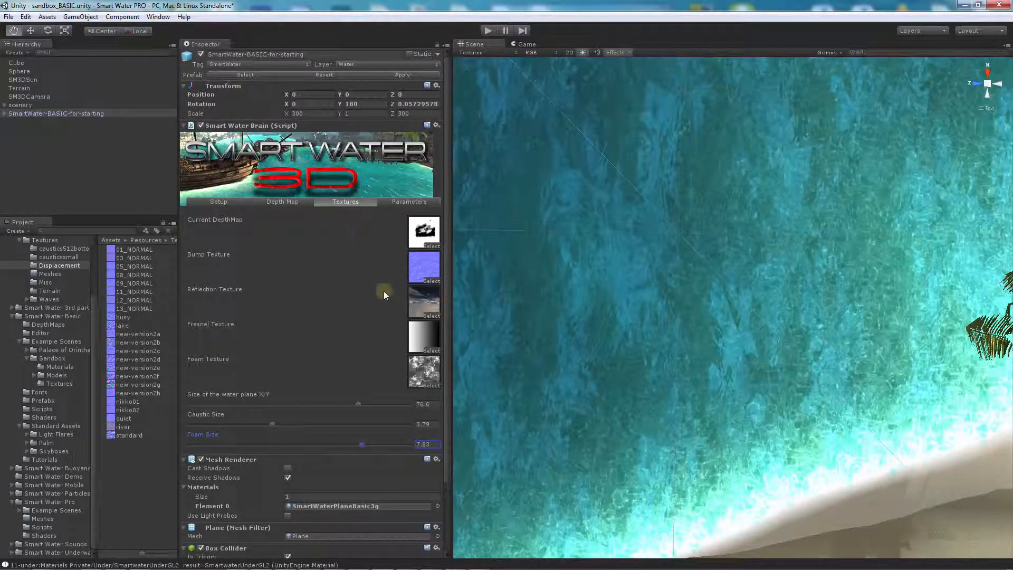
{"action": "left_click_drag", "start_coordinate": [602, 314], "coordinate": [936, 265]}
{"action": "left_click_drag", "start_coordinate": [356, 445], "coordinate": [392, 449]}
Step: Set the water's foam strength to about 1.34 and its Foam Size to about 3.88, checking the foam around the palm island's shore
{"action": "scroll", "coordinate": [810, 406], "scroll_direction": "down", "scroll_amount": 15}
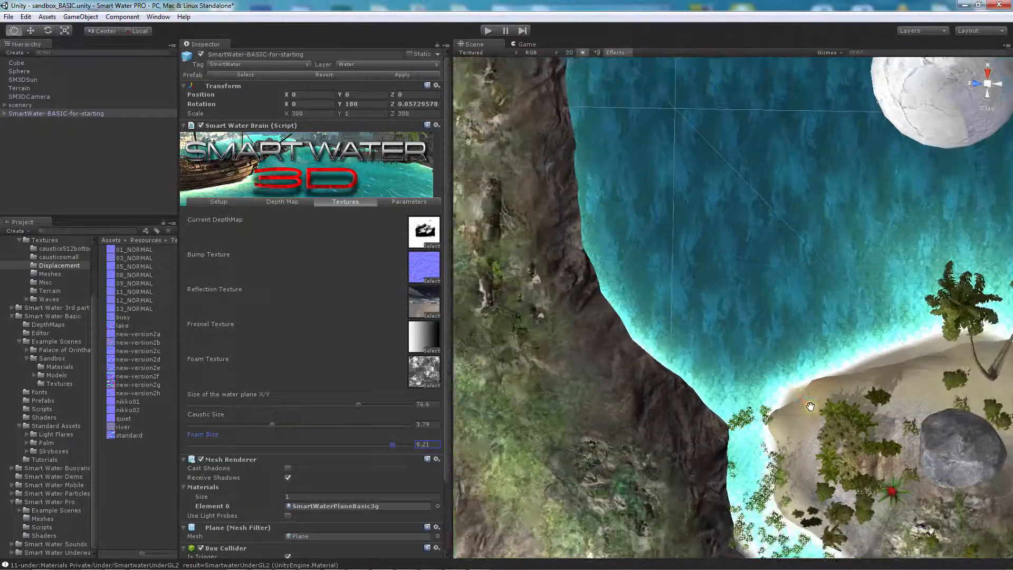
{"action": "left_click_drag", "start_coordinate": [810, 405], "coordinate": [737, 399]}
{"action": "scroll", "coordinate": [737, 400], "scroll_direction": "up", "scroll_amount": 5}
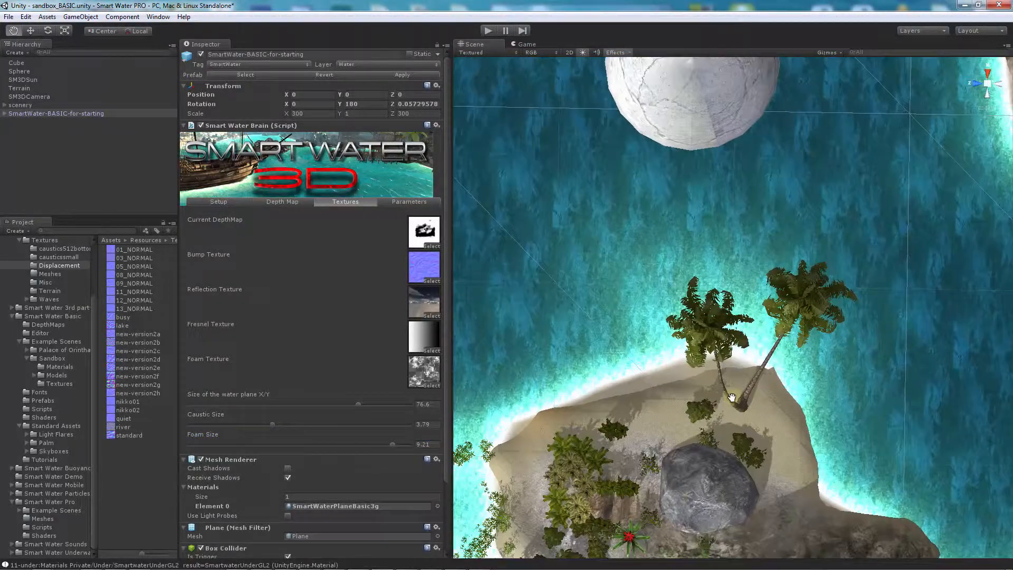
{"action": "left_click", "coordinate": [391, 201]}
{"action": "left_click_drag", "start_coordinate": [243, 364], "coordinate": [325, 364]}
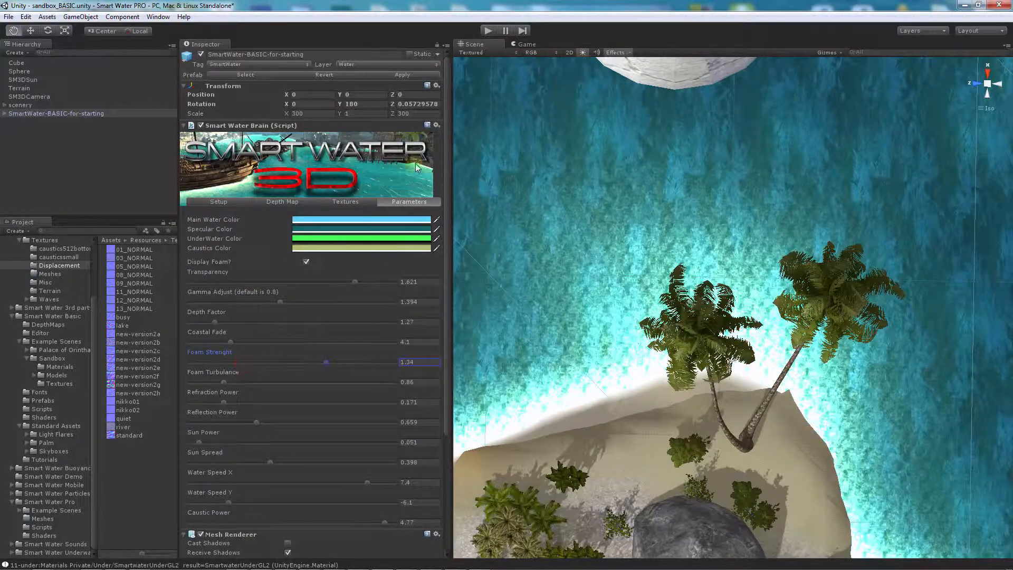
{"action": "left_click", "coordinate": [346, 202]}
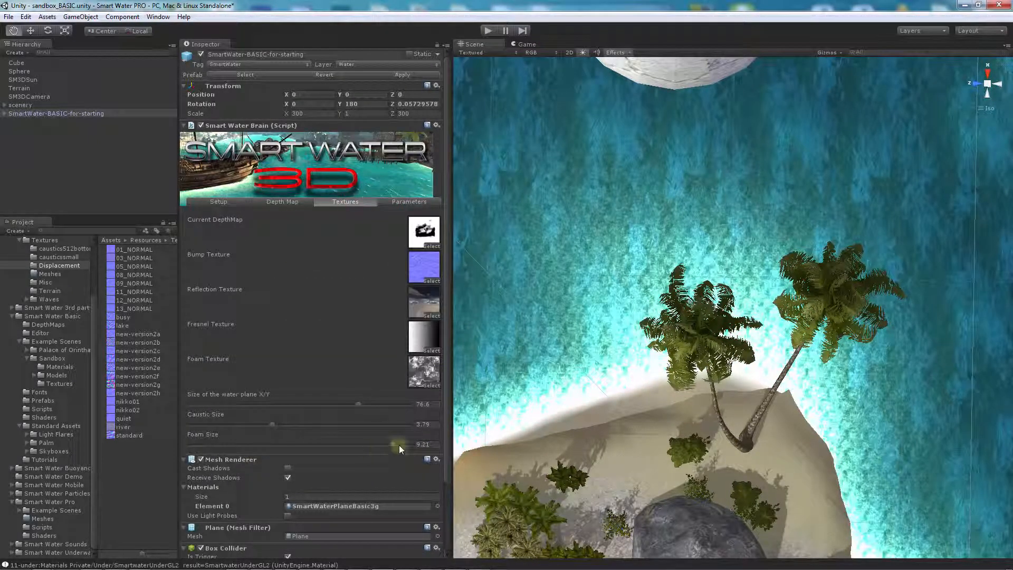
{"action": "left_click_drag", "start_coordinate": [394, 444], "coordinate": [274, 449]}
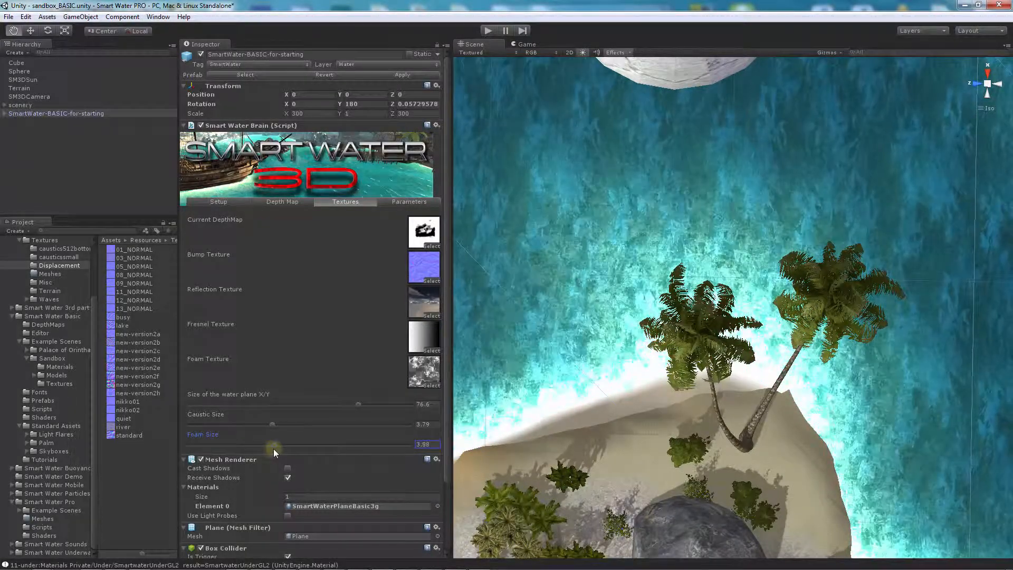
Step: Try a bright cyan Specular Color of about RGB 94, 242, 255 on the water and check it in the game view
{"action": "left_click", "coordinate": [400, 202]}
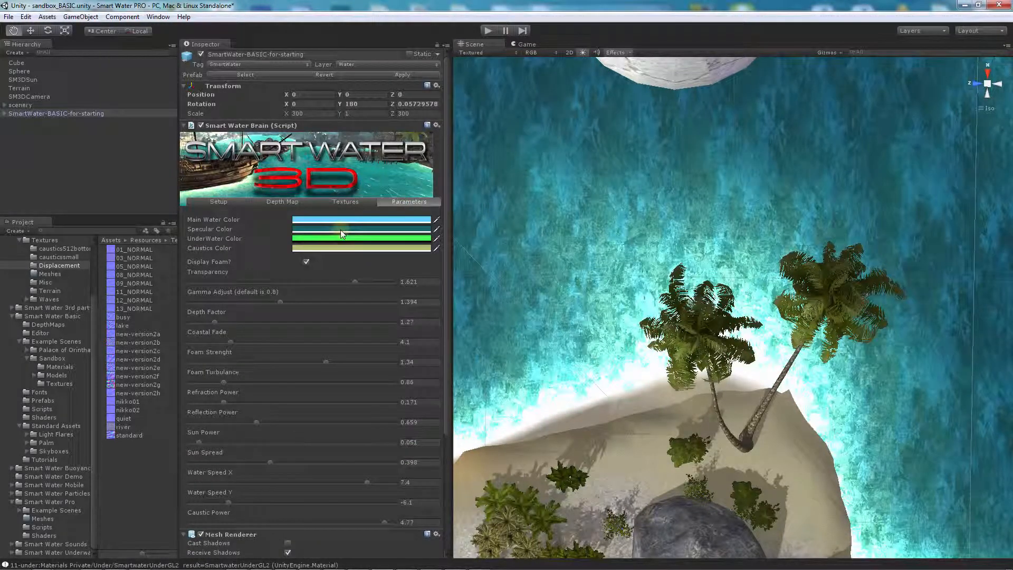
{"action": "left_click", "coordinate": [340, 230]}
{"action": "left_click_drag", "start_coordinate": [122, 305], "coordinate": [116, 264]}
{"action": "left_click", "coordinate": [530, 44]}
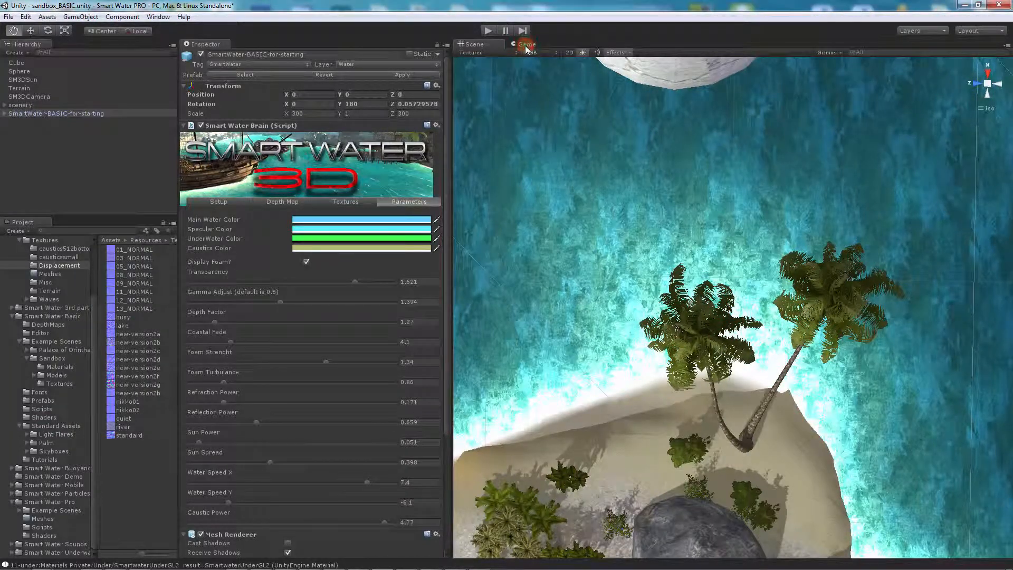
{"action": "left_click", "coordinate": [525, 45]}
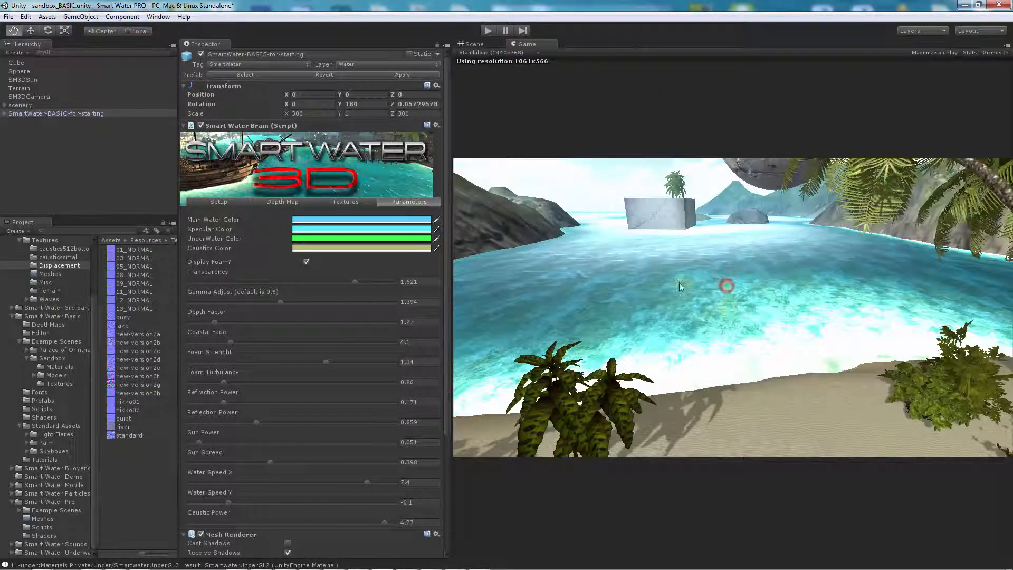
Step: Set the water's Specular Color to pure red (255, 0, 0) and its Main Water Color to a more saturated blue
{"action": "left_click", "coordinate": [470, 45]}
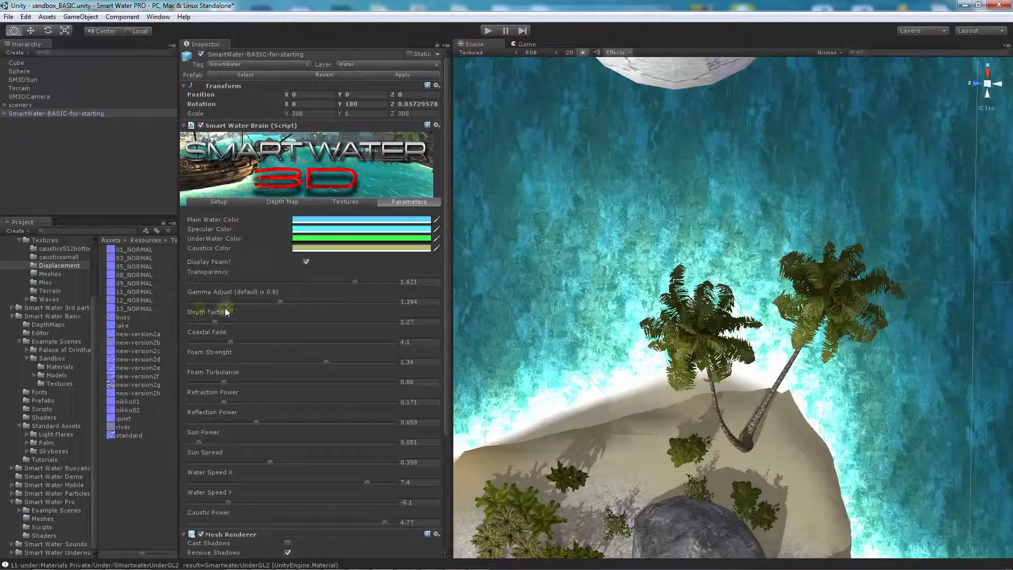
{"action": "left_click", "coordinate": [331, 230]}
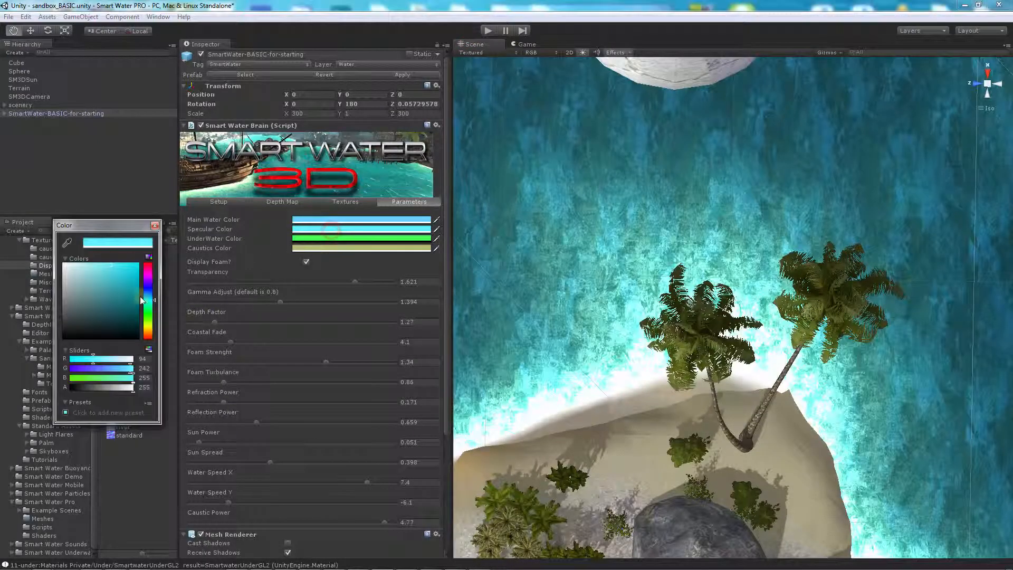
{"action": "left_click_drag", "start_coordinate": [141, 300], "coordinate": [151, 257]}
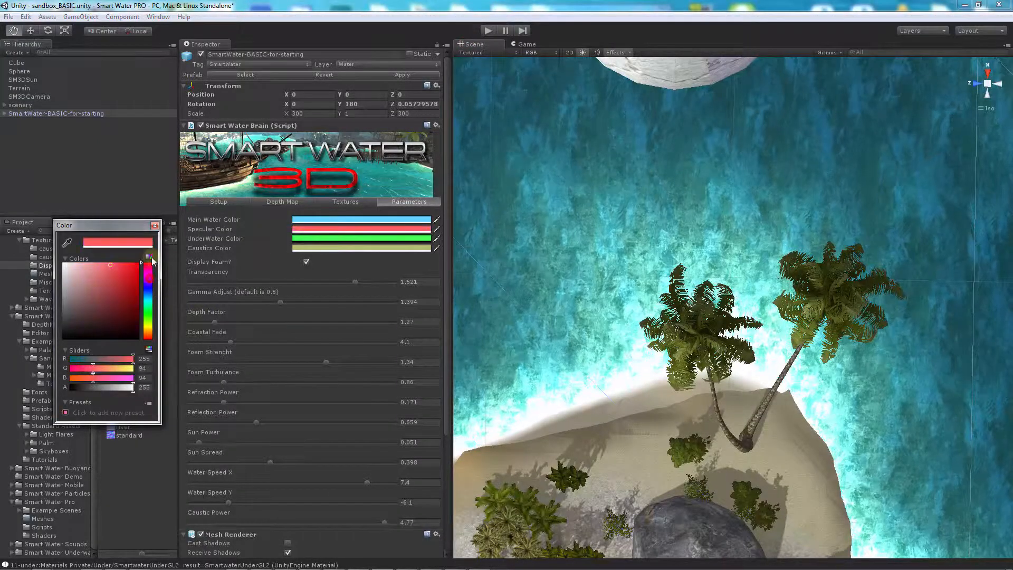
{"action": "left_click", "coordinate": [337, 220]}
{"action": "mouse_move", "coordinate": [113, 266]}
{"action": "left_mouse_down"}
{"action": "mouse_move", "coordinate": [130, 372]}
{"action": "mouse_move", "coordinate": [131, 283]}
{"action": "mouse_move", "coordinate": [113, 299]}
{"action": "mouse_move", "coordinate": [91, 289]}
{"action": "mouse_move", "coordinate": [125, 262]}
{"action": "mouse_move", "coordinate": [96, 324]}
{"action": "mouse_move", "coordinate": [119, 312]}
{"action": "mouse_move", "coordinate": [120, 329]}
{"action": "mouse_move", "coordinate": [130, 267]}
{"action": "left_mouse_up"}
{"action": "left_click", "coordinate": [317, 229]}
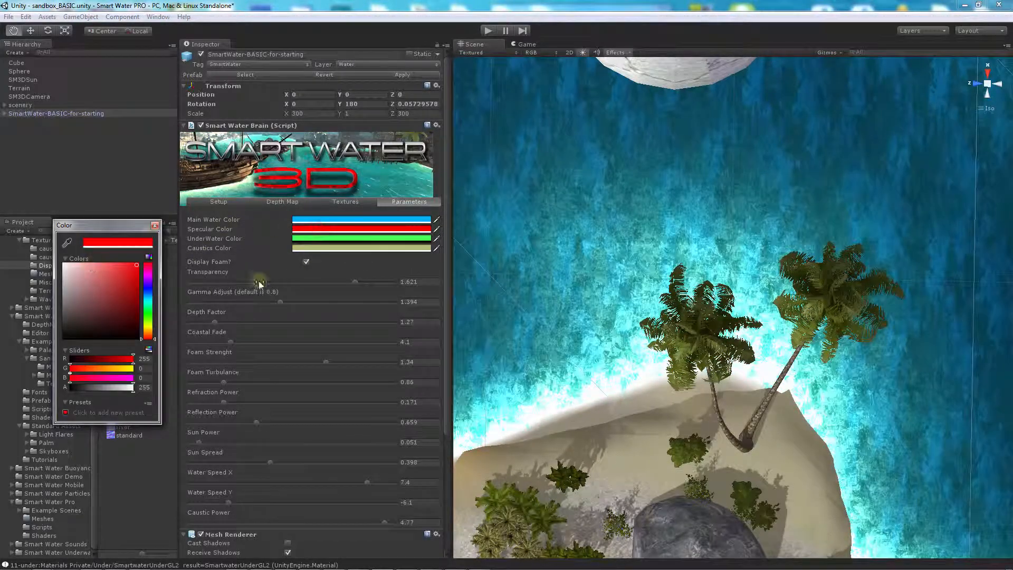
Step: Set the water's Specular Color to light grey (231, 231, 231) and its UnderWater Color to a fully saturated green
{"action": "left_click_drag", "start_coordinate": [114, 267], "coordinate": [58, 275]}
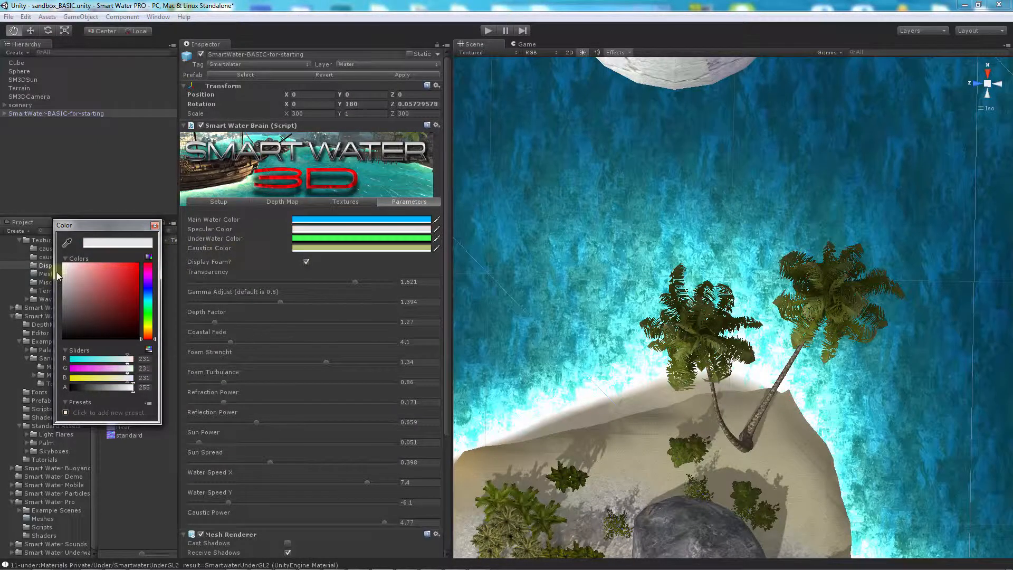
{"action": "left_click", "coordinate": [351, 238]}
{"action": "left_click_drag", "start_coordinate": [138, 279], "coordinate": [138, 263]}
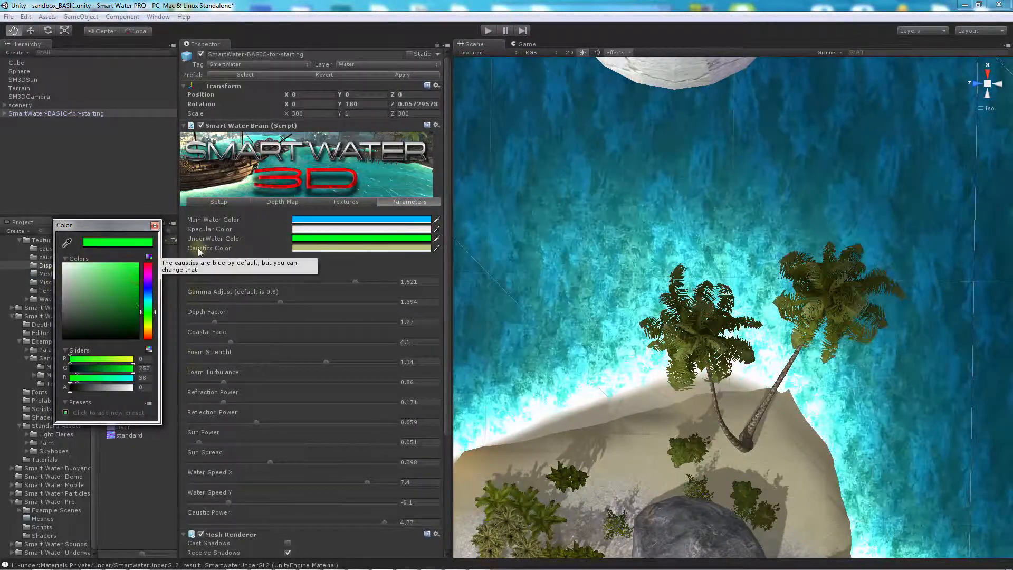
Step: Try a very dark Main Water Color of about RGB 3, 42, 58 with the foam display turned off
{"action": "left_click", "coordinate": [351, 220]}
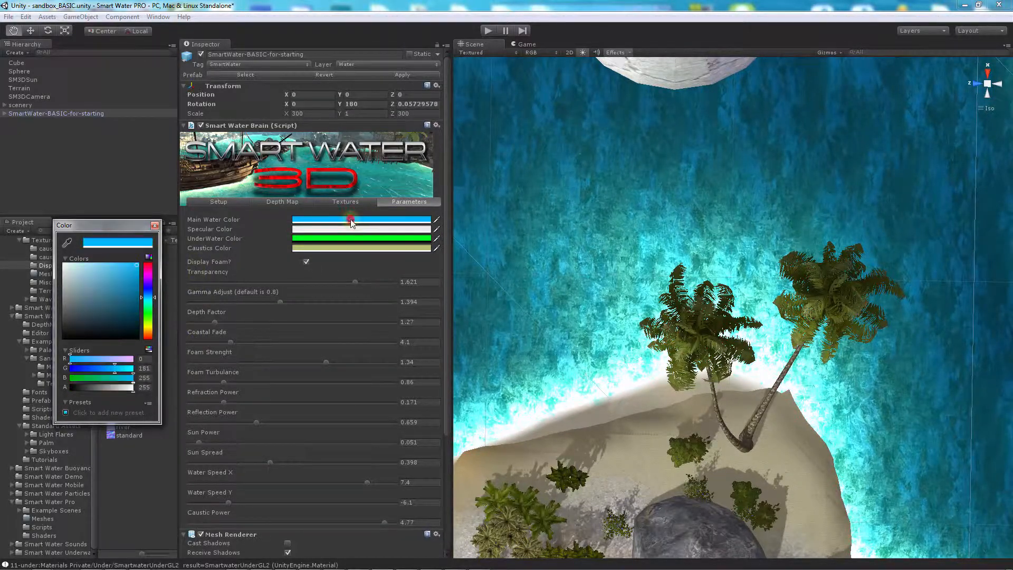
{"action": "mouse_move", "coordinate": [135, 333]}
{"action": "left_mouse_down"}
{"action": "mouse_move", "coordinate": [140, 344]}
{"action": "mouse_move", "coordinate": [128, 302]}
{"action": "mouse_move", "coordinate": [132, 321]}
{"action": "left_mouse_up"}
{"action": "left_click", "coordinate": [303, 262]}
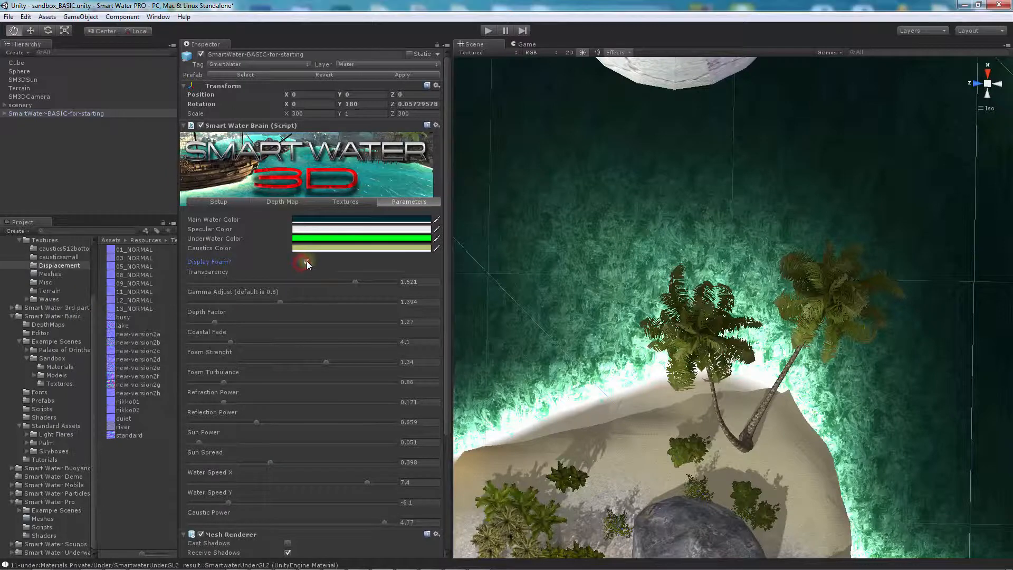
Step: Try a pink UnderWater Color of about RGB 244, 0, 106 and check it along the island's shoreline
{"action": "left_click", "coordinate": [354, 238]}
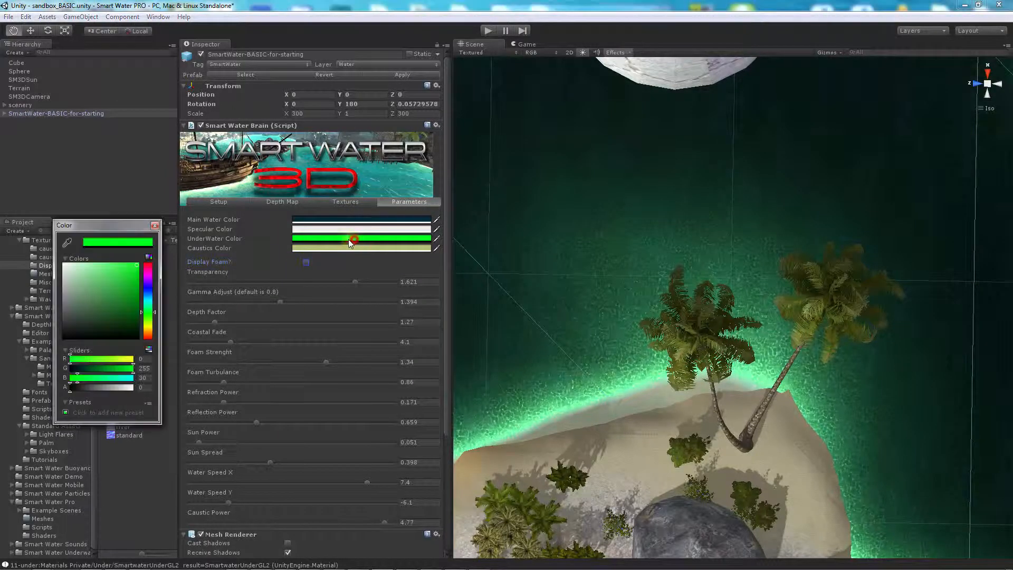
{"action": "left_click", "coordinate": [149, 270]}
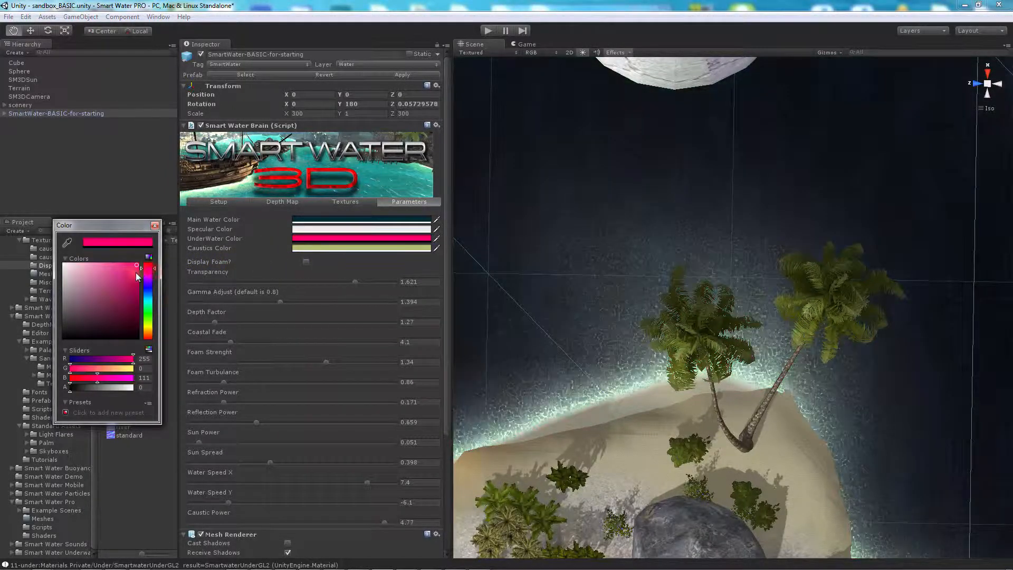
{"action": "left_click_drag", "start_coordinate": [135, 272], "coordinate": [65, 311]}
{"action": "left_click", "coordinate": [137, 268]}
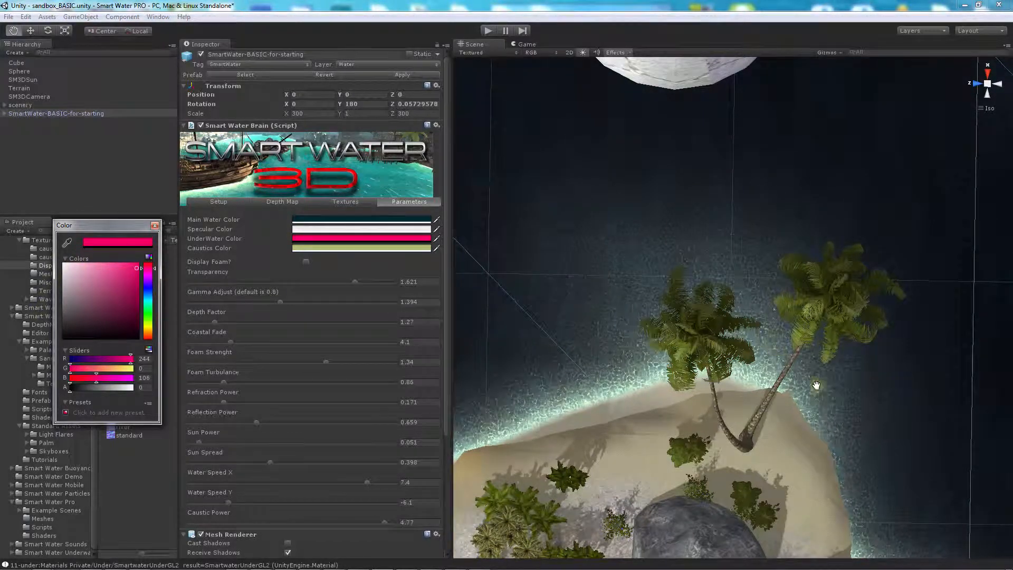
{"action": "left_click", "coordinate": [603, 307]}
{"action": "left_click_drag", "start_coordinate": [607, 323], "coordinate": [796, 240]}
Step: Set the UnderWater Color to green (79, 244, 0) and the Main Water Color to bright blue (0, 181, 255)
{"action": "left_click", "coordinate": [354, 238]}
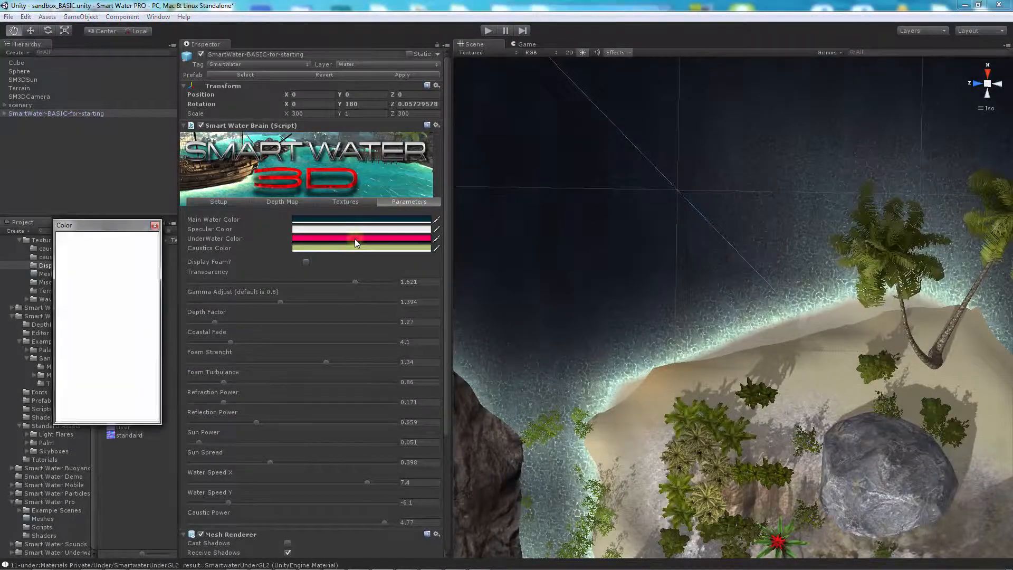
{"action": "left_click_drag", "start_coordinate": [147, 292], "coordinate": [149, 317]}
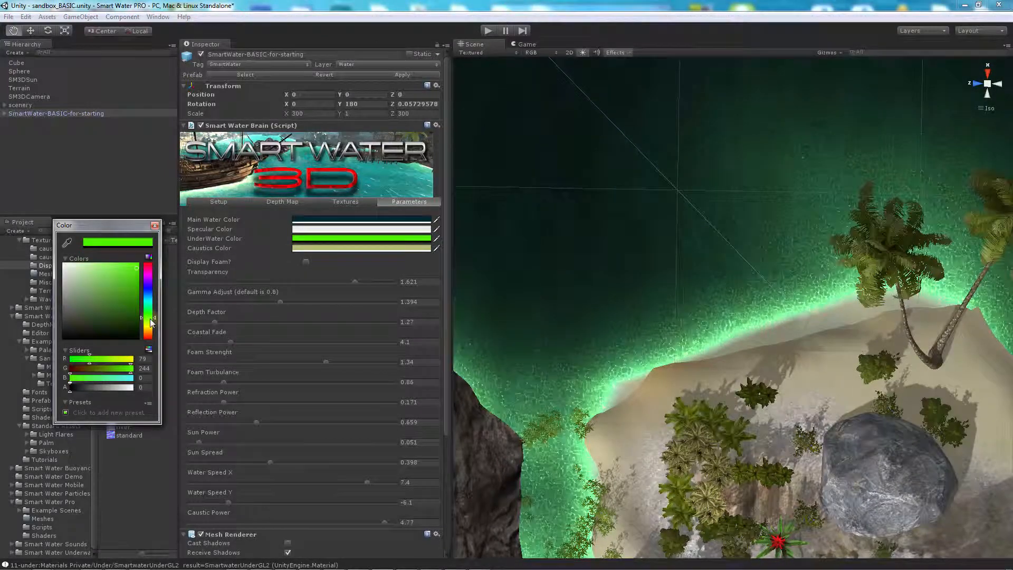
{"action": "left_click", "coordinate": [368, 220]}
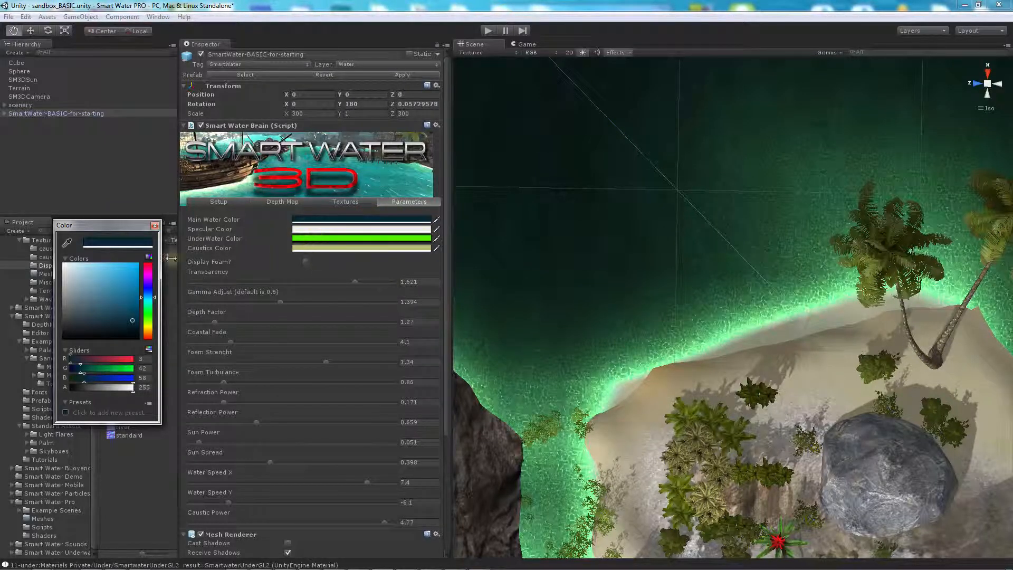
{"action": "left_click_drag", "start_coordinate": [123, 293], "coordinate": [138, 264]}
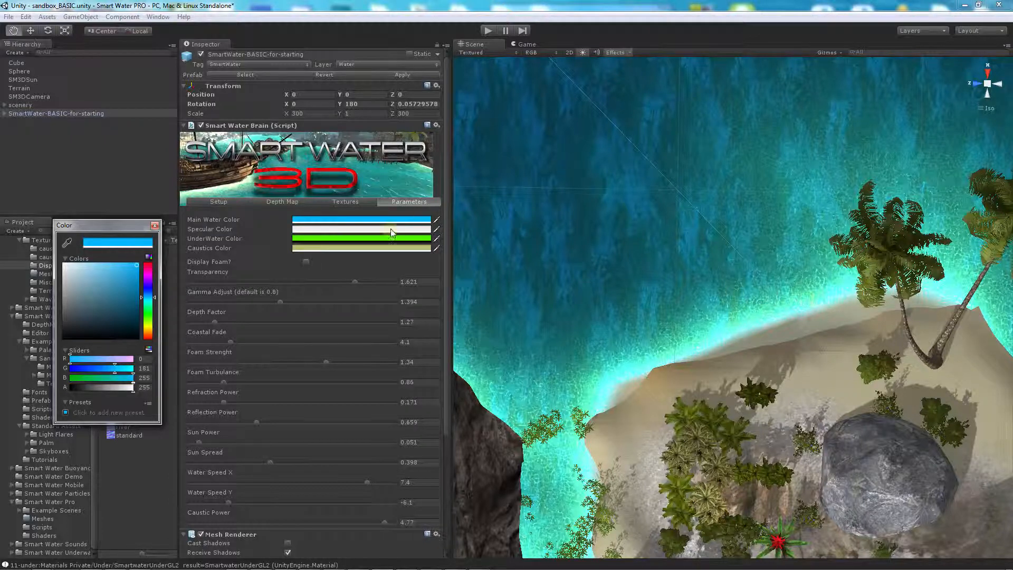
Step: Try a darker olive Caustics Color on the water and check the shallows in the scene
{"action": "left_click", "coordinate": [353, 248]}
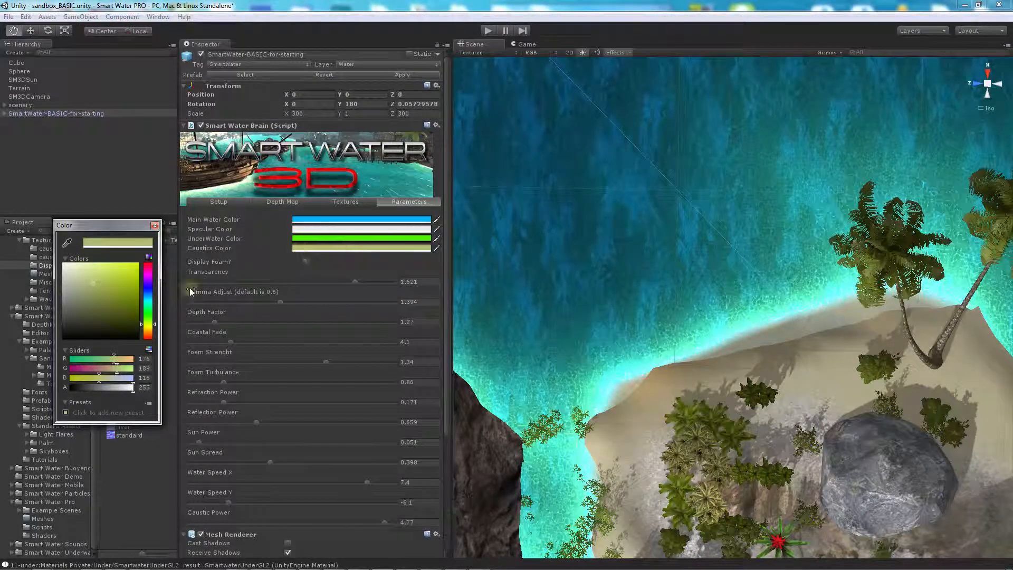
{"action": "left_click", "coordinate": [114, 286]}
{"action": "mouse_move", "coordinate": [115, 268]}
{"action": "left_mouse_down"}
{"action": "mouse_move", "coordinate": [91, 281]}
{"action": "mouse_move", "coordinate": [94, 315]}
{"action": "mouse_move", "coordinate": [116, 331]}
{"action": "mouse_move", "coordinate": [82, 314]}
{"action": "mouse_move", "coordinate": [97, 309]}
{"action": "mouse_move", "coordinate": [88, 324]}
{"action": "mouse_move", "coordinate": [120, 313]}
{"action": "mouse_move", "coordinate": [119, 321]}
{"action": "left_mouse_up"}
{"action": "left_click", "coordinate": [664, 274]}
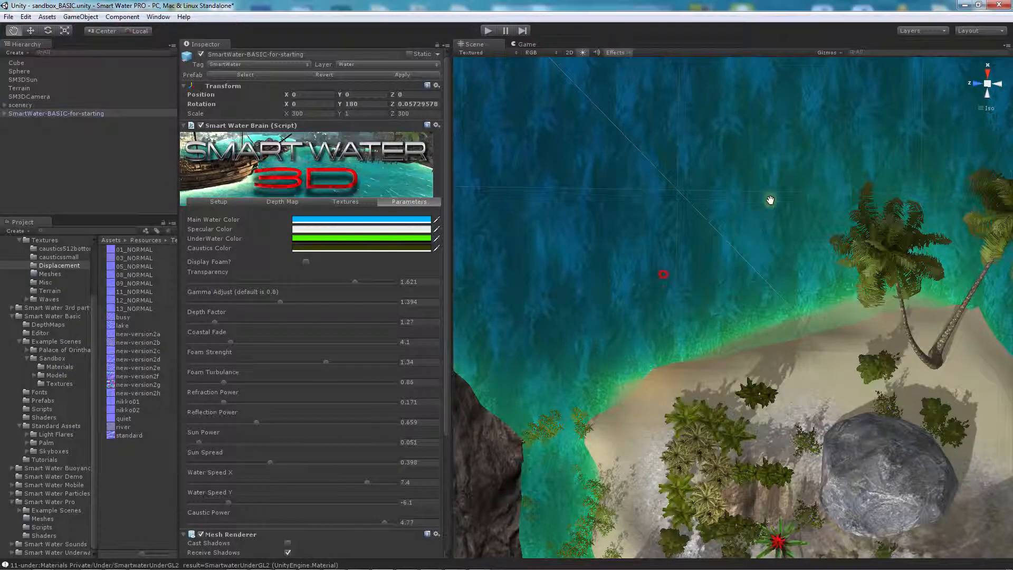
Step: Turn the foam display back on, with foam strength at about 0.338 and Foam Turbulence at 0.36
{"action": "left_click", "coordinate": [306, 261]}
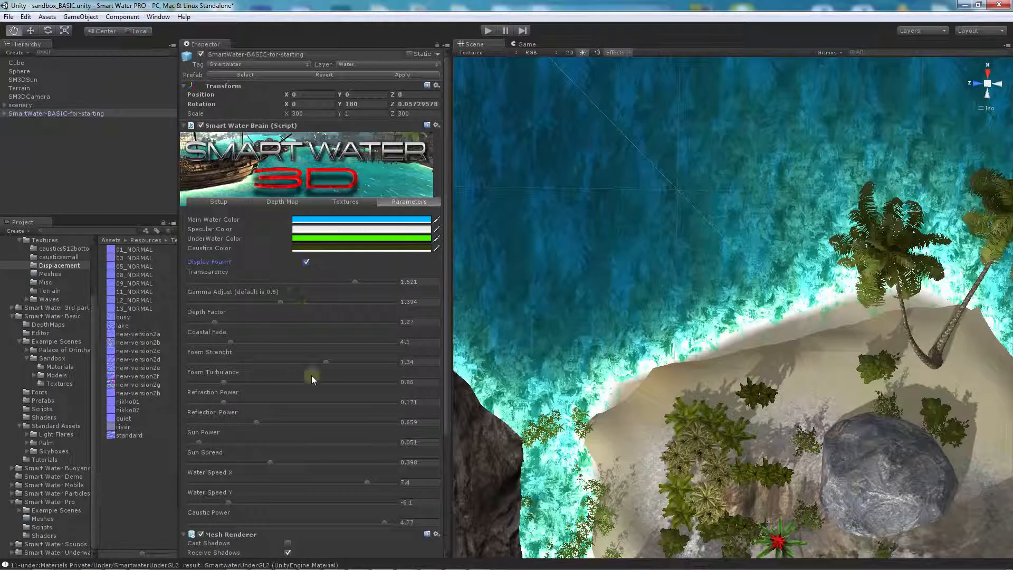
{"action": "left_click_drag", "start_coordinate": [323, 359], "coordinate": [223, 368]}
{"action": "left_click", "coordinate": [220, 382]}
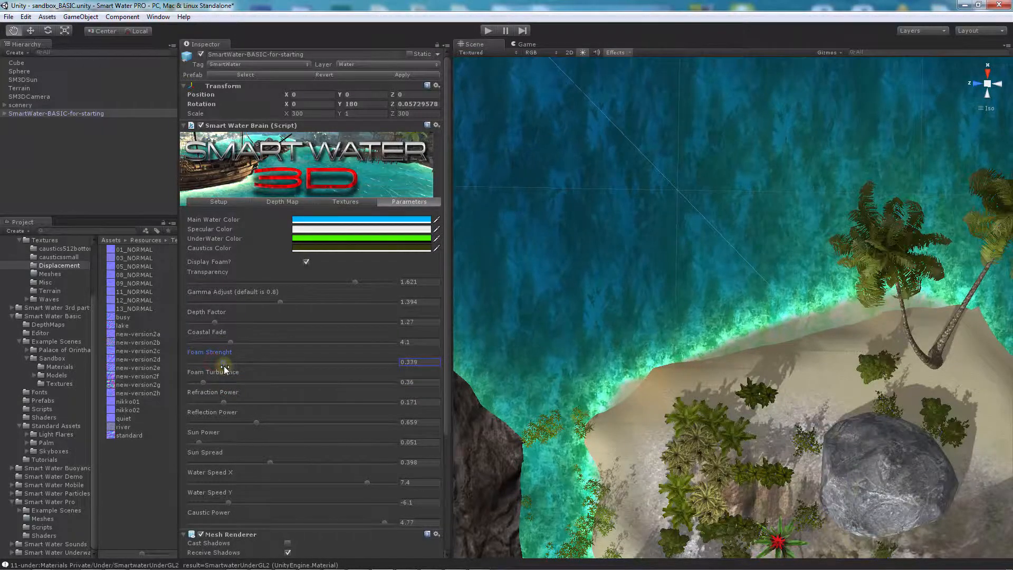
Step: Set the water's Caustics Color to dark olive, about RGB 74, 84, 27, and close the color picker
{"action": "left_click", "coordinate": [340, 249]}
{"action": "left_click_drag", "start_coordinate": [143, 304], "coordinate": [114, 312]}
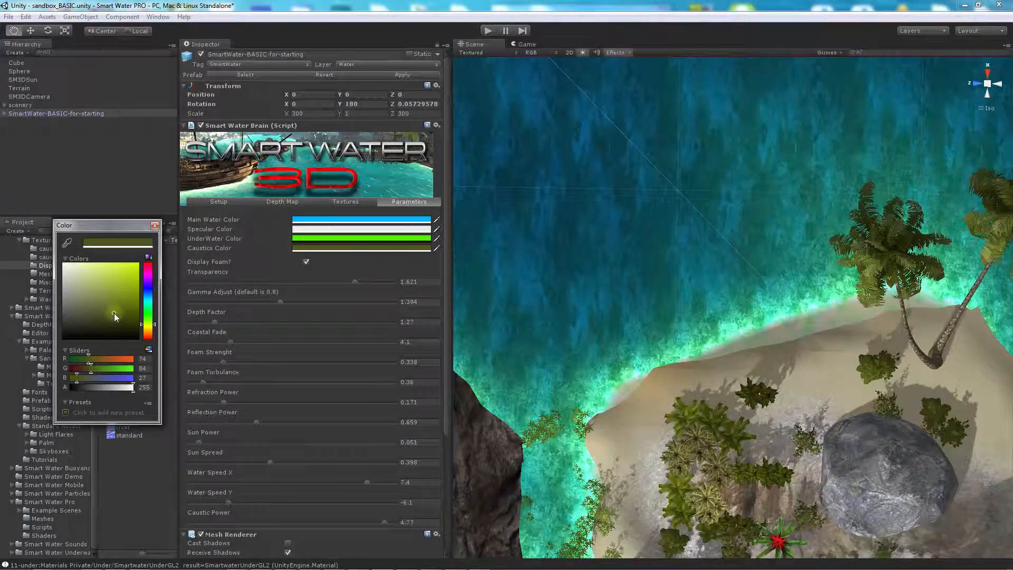
{"action": "left_click", "coordinate": [155, 226]}
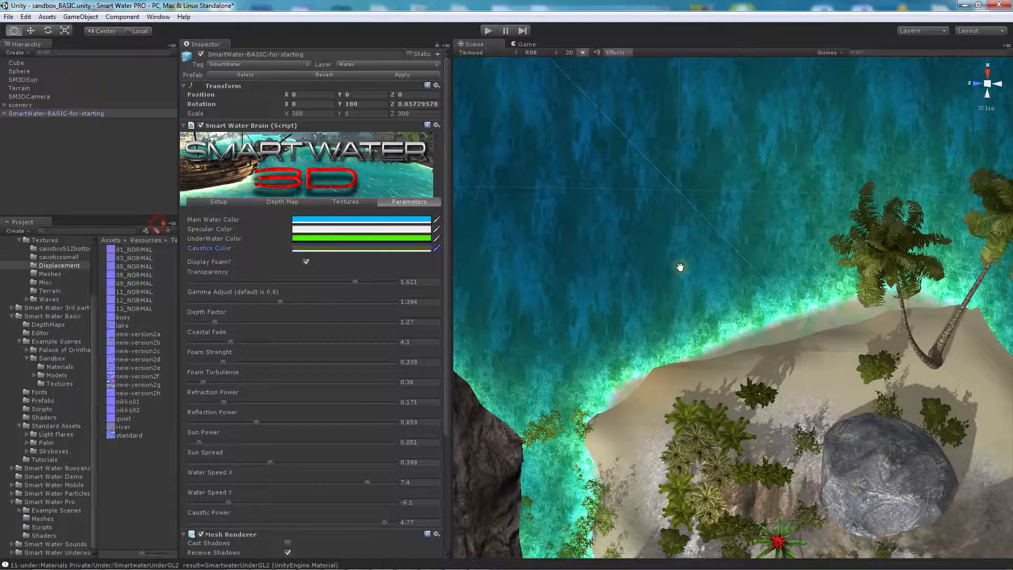
Step: Test Water Speed X at about -2.67 and Water Speed Y at about -5.43 in play mode, and stop the game
{"action": "left_click", "coordinate": [488, 31]}
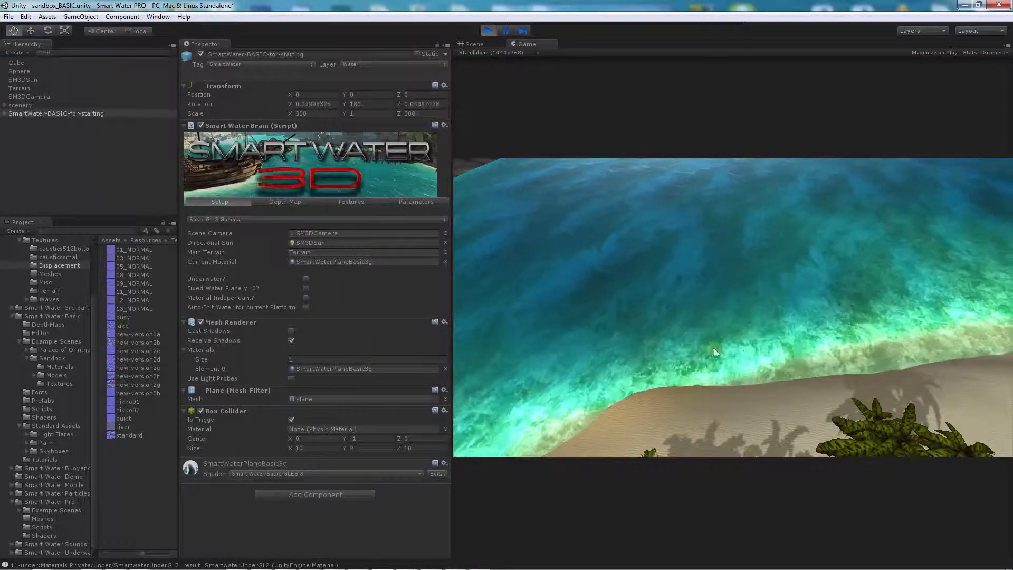
{"action": "left_click", "coordinate": [420, 202]}
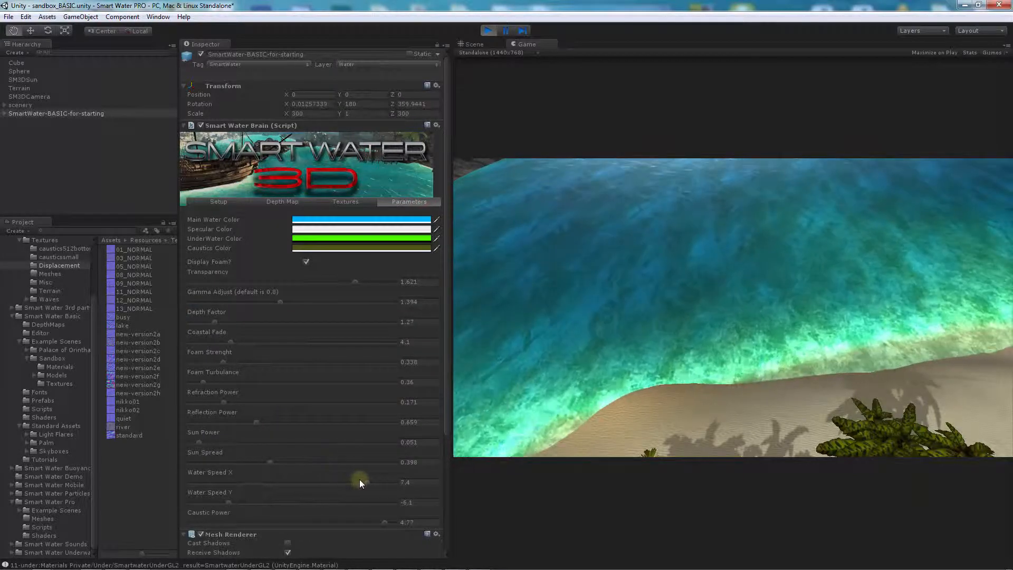
{"action": "left_click_drag", "start_coordinate": [361, 482], "coordinate": [235, 508]}
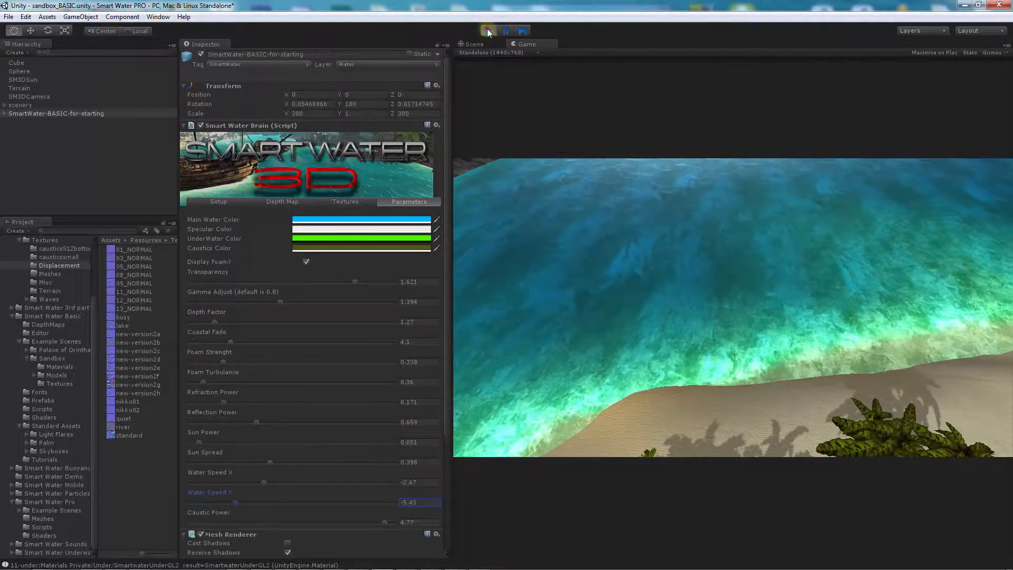
{"action": "left_click", "coordinate": [487, 30]}
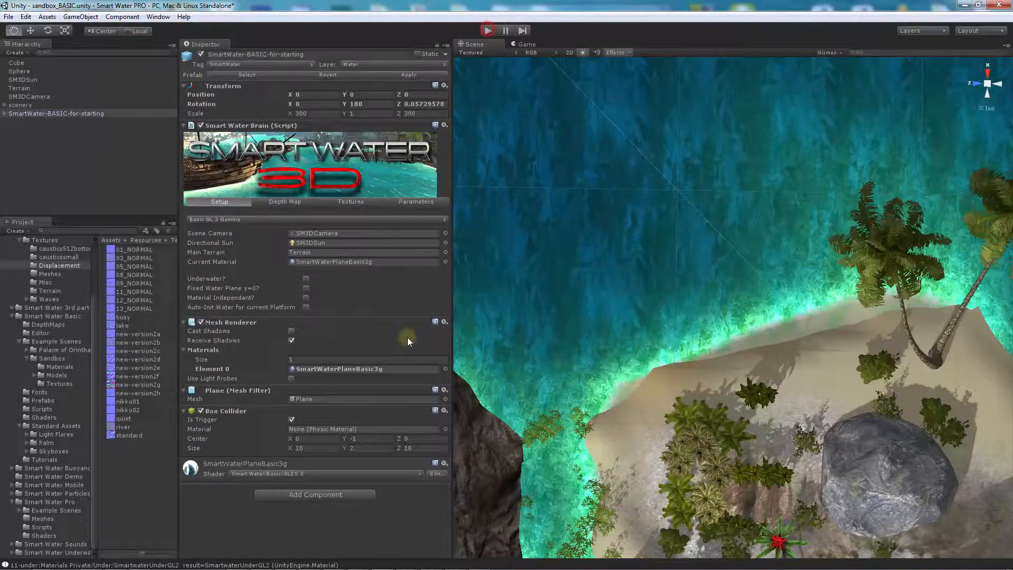
Step: Set Water Speed X to about -1.37 and Water Speed Y to about -2.82 outside play mode, and run the scene
{"action": "left_click", "coordinate": [409, 203]}
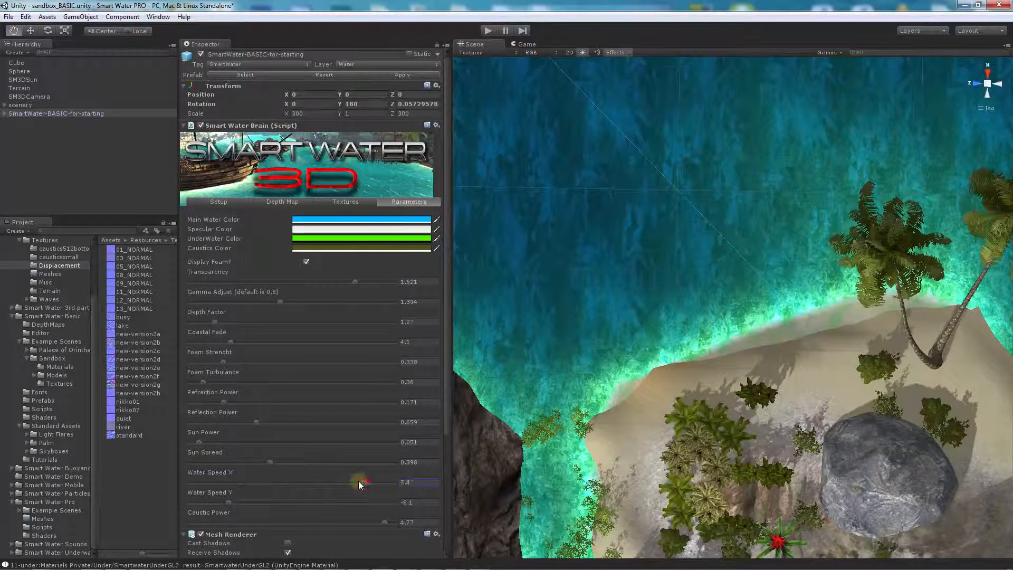
{"action": "left_click_drag", "start_coordinate": [358, 481], "coordinate": [260, 502]}
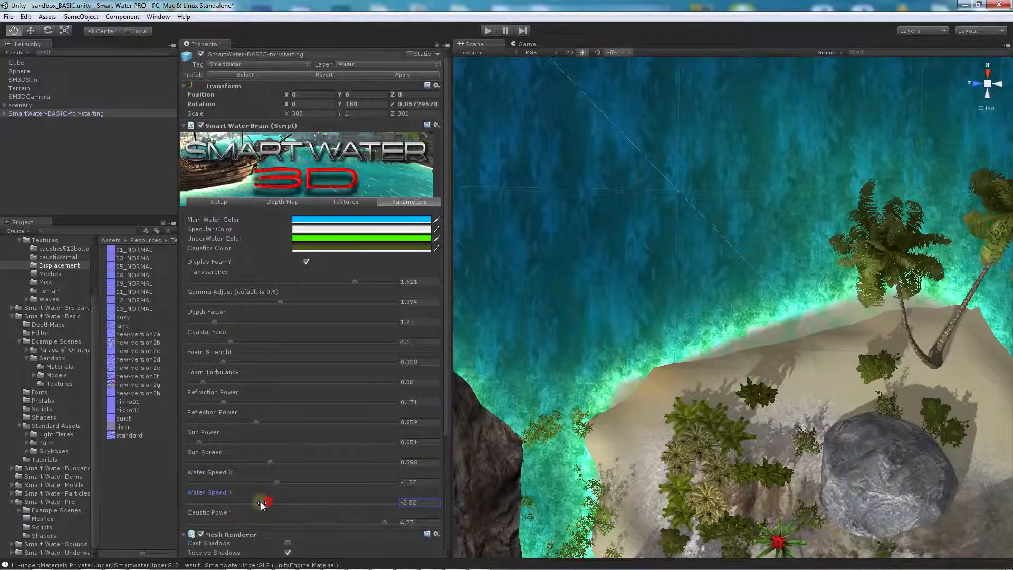
{"action": "left_click", "coordinate": [489, 30]}
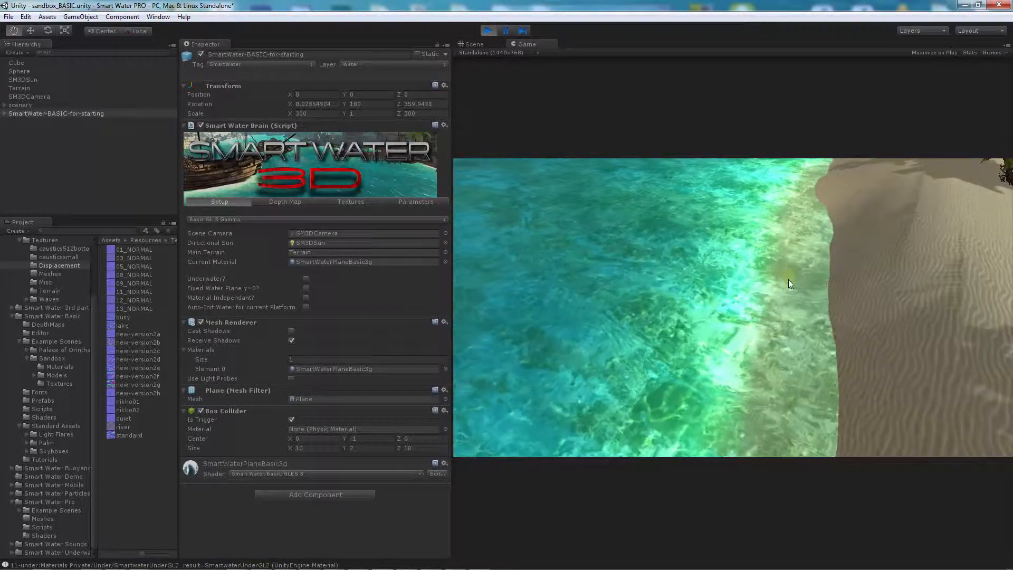
Step: Set the water's Gamma Adjust to about 1.238 and lower its Transparency to about 0.856 in play mode
{"action": "left_click", "coordinate": [416, 200]}
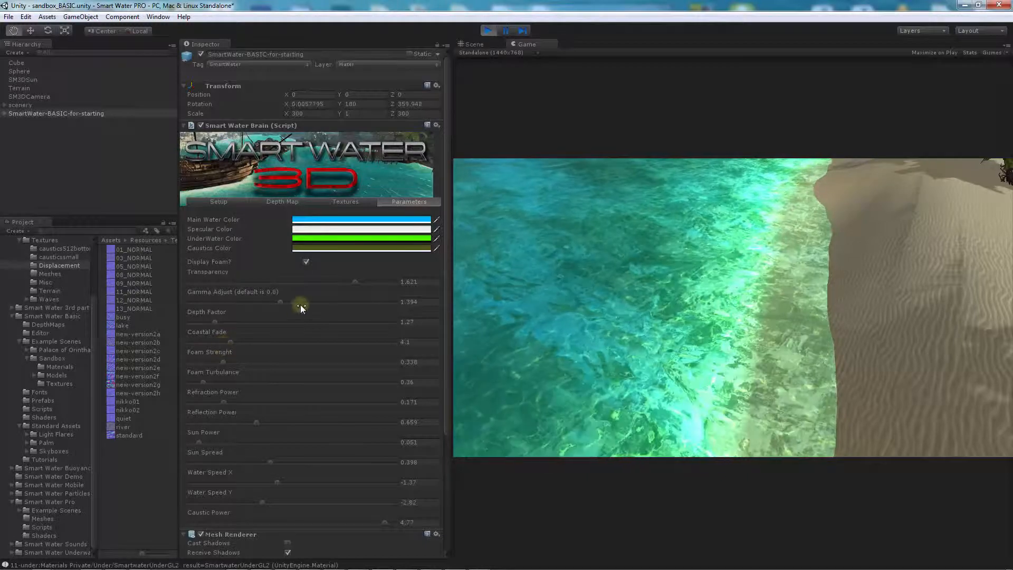
{"action": "mouse_move", "coordinate": [280, 301]}
{"action": "left_mouse_down"}
{"action": "mouse_move", "coordinate": [248, 302]}
{"action": "mouse_move", "coordinate": [269, 302]}
{"action": "left_mouse_up"}
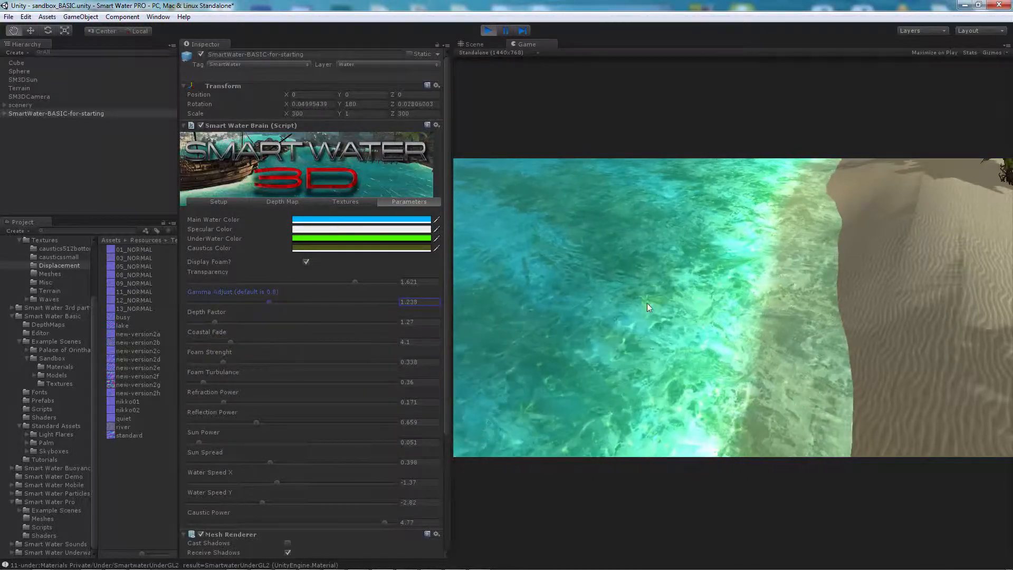
{"action": "mouse_move", "coordinate": [348, 283]}
{"action": "left_mouse_down"}
{"action": "mouse_move", "coordinate": [264, 283]}
{"action": "mouse_move", "coordinate": [329, 284]}
{"action": "left_mouse_up"}
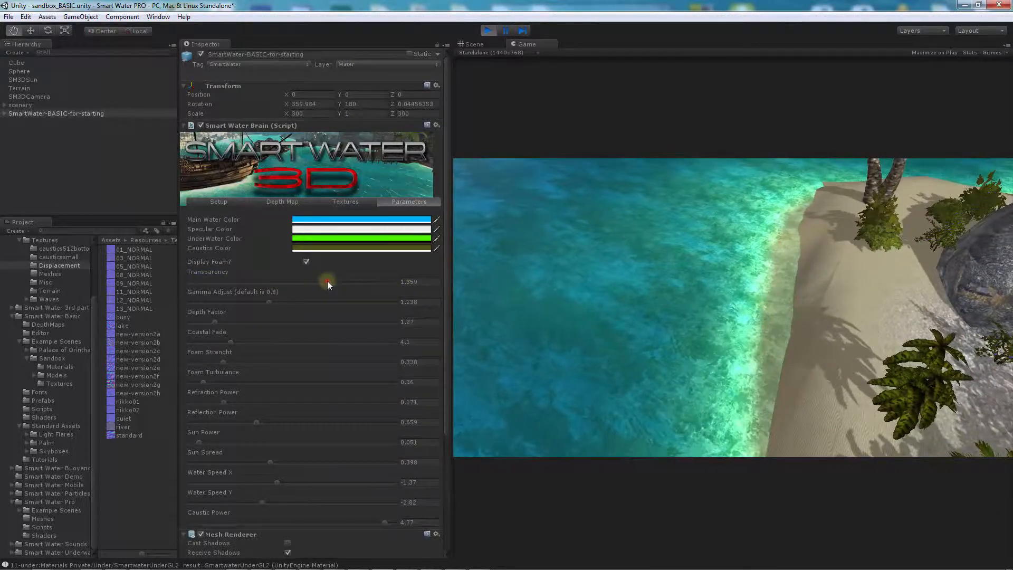
{"action": "mouse_move", "coordinate": [278, 283]}
{"action": "left_mouse_down"}
{"action": "mouse_move", "coordinate": [265, 283]}
{"action": "mouse_move", "coordinate": [287, 284]}
{"action": "mouse_move", "coordinate": [253, 289]}
{"action": "mouse_move", "coordinate": [284, 294]}
{"action": "left_mouse_up"}
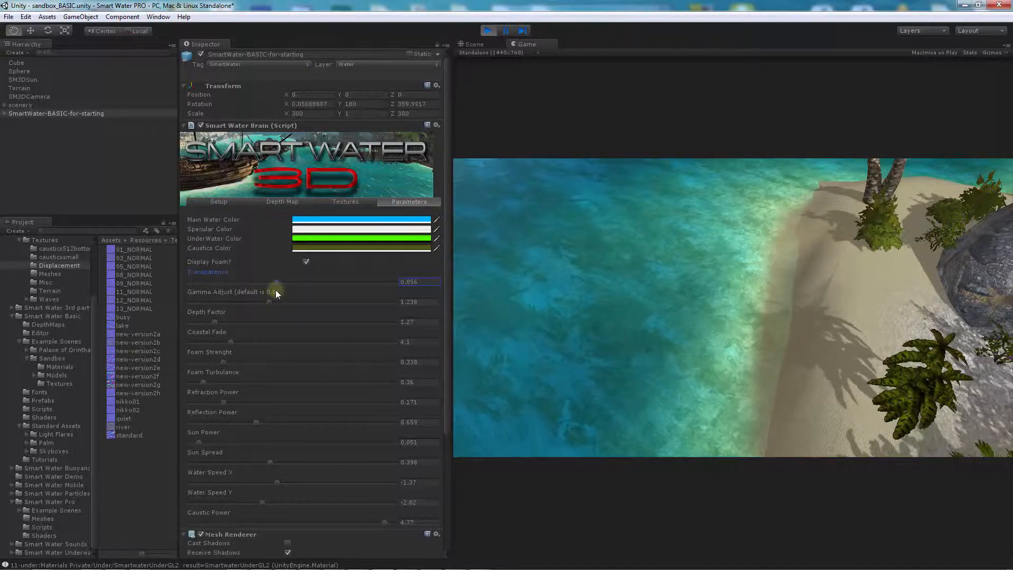
Step: Inspect the shallow water up close and raise its Transparency to about 1.292
{"action": "left_click", "coordinate": [623, 280]}
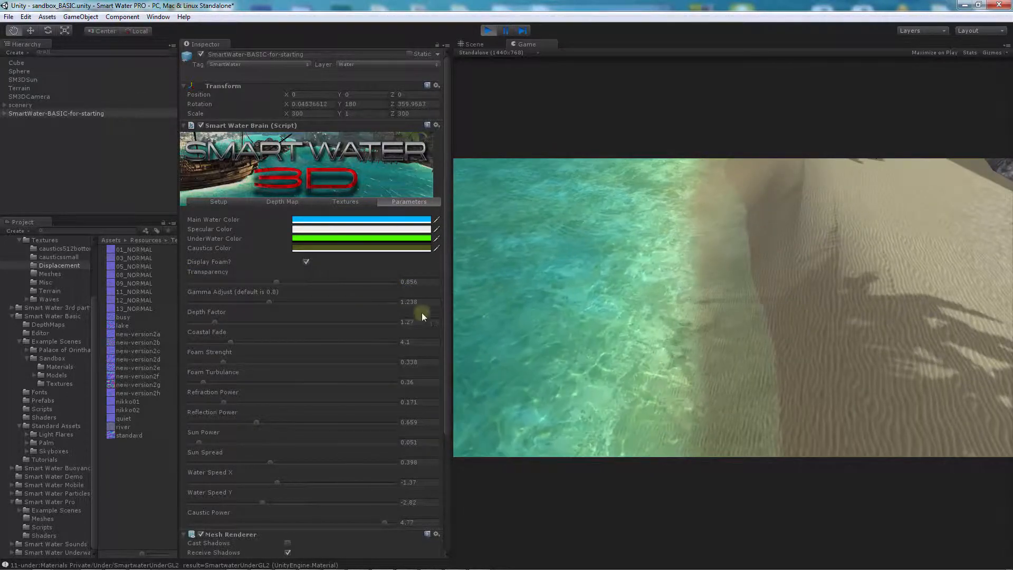
{"action": "left_click", "coordinate": [276, 282]}
{"action": "left_click_drag", "start_coordinate": [290, 284], "coordinate": [321, 287]}
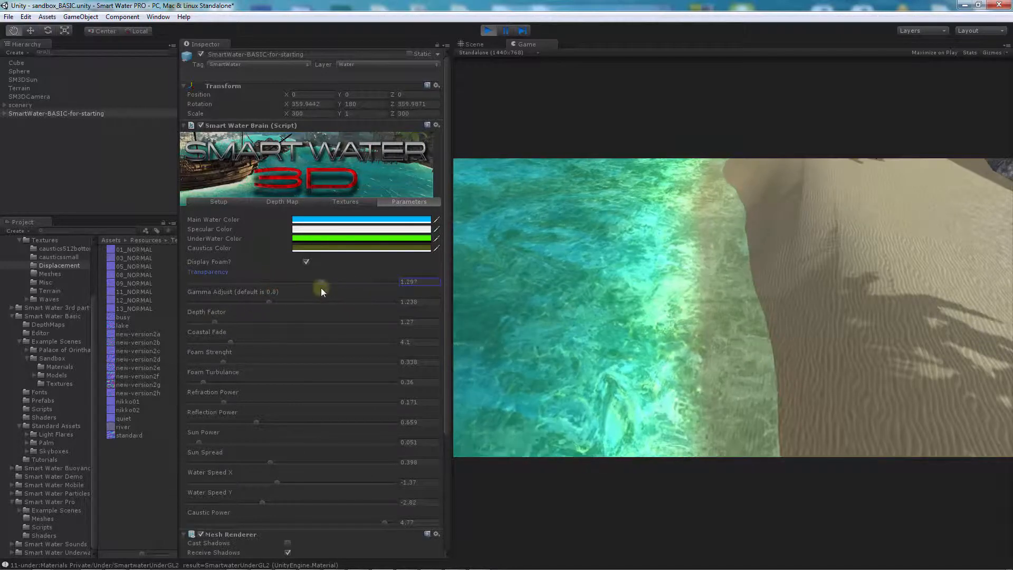
Step: Try the Depth Factor at its minimum of 0.0001, and set it to about 3.59
{"action": "left_click", "coordinate": [217, 322]}
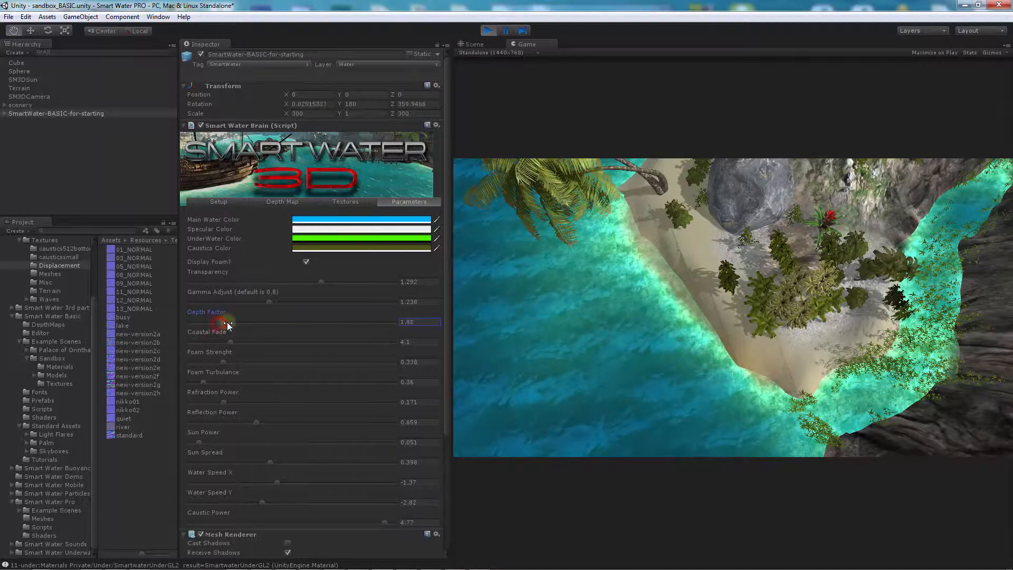
{"action": "left_click_drag", "start_coordinate": [228, 324], "coordinate": [252, 327]}
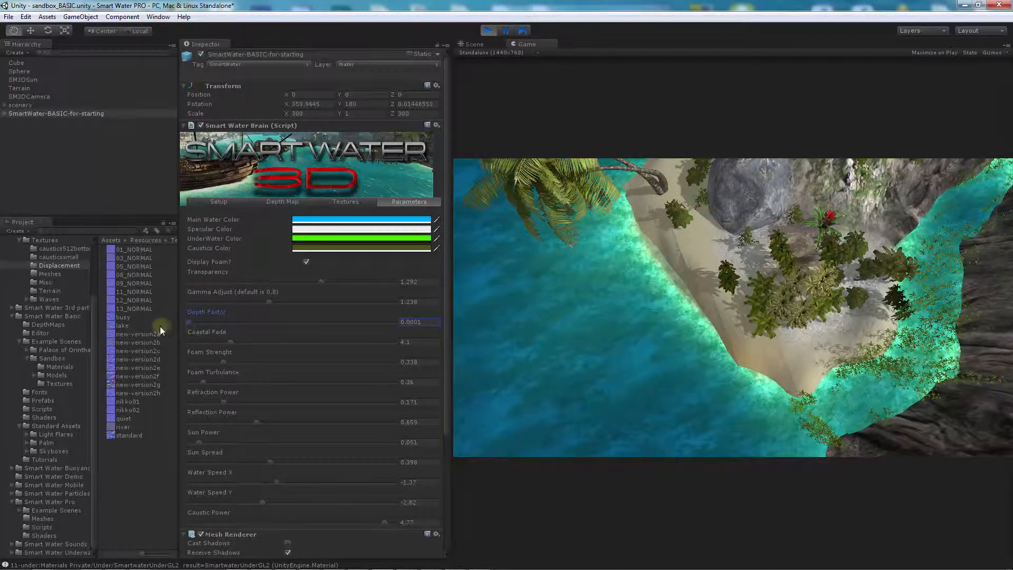
{"action": "left_click_drag", "start_coordinate": [160, 326], "coordinate": [252, 312]}
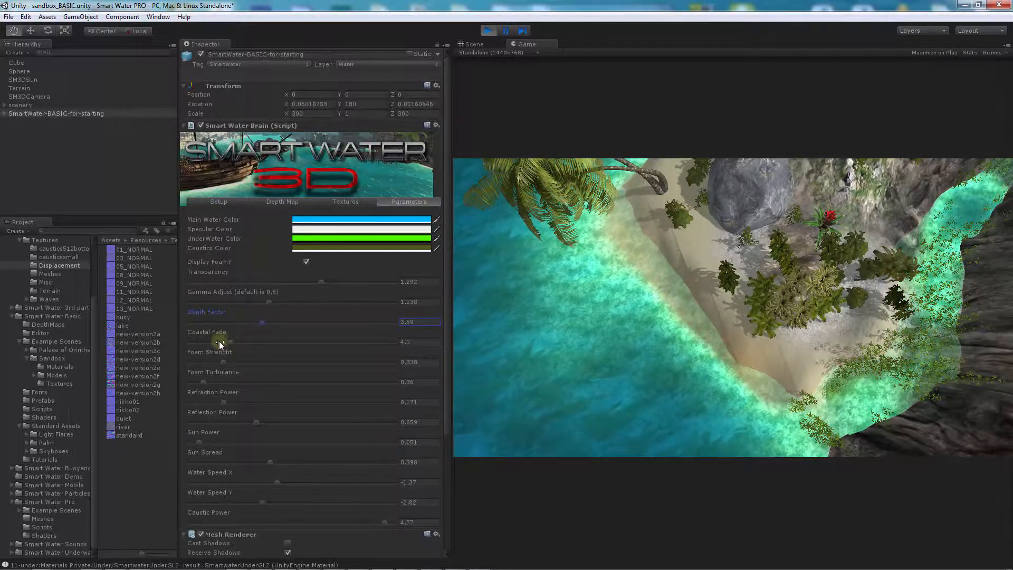
Step: Try the water's Coastal Fade at about 17.54 on the shoreline, and set it to about 4.15
{"action": "left_click_drag", "start_coordinate": [652, 316], "coordinate": [672, 228]}
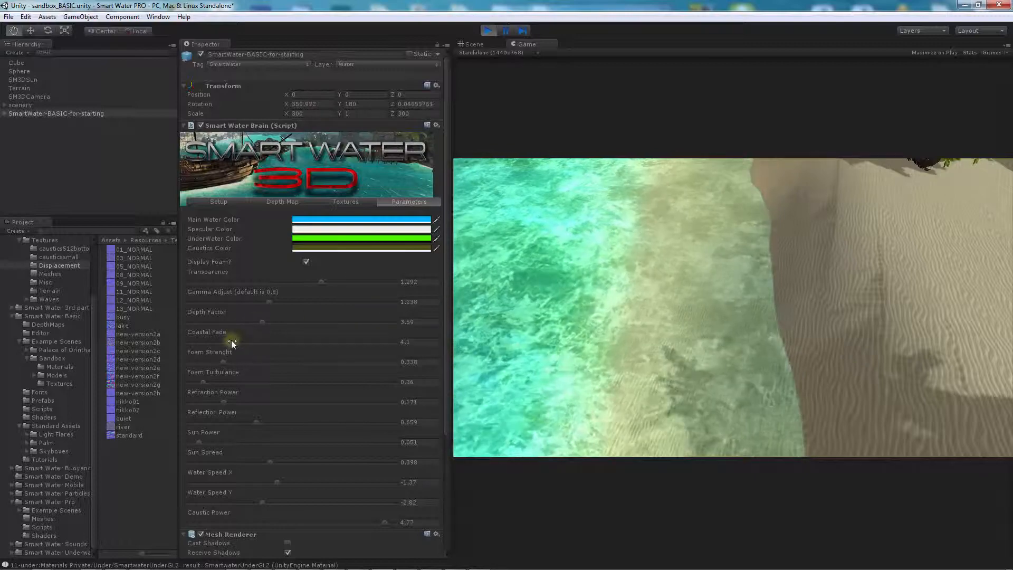
{"action": "left_click", "coordinate": [230, 343]}
{"action": "left_click_drag", "start_coordinate": [228, 346], "coordinate": [315, 353]}
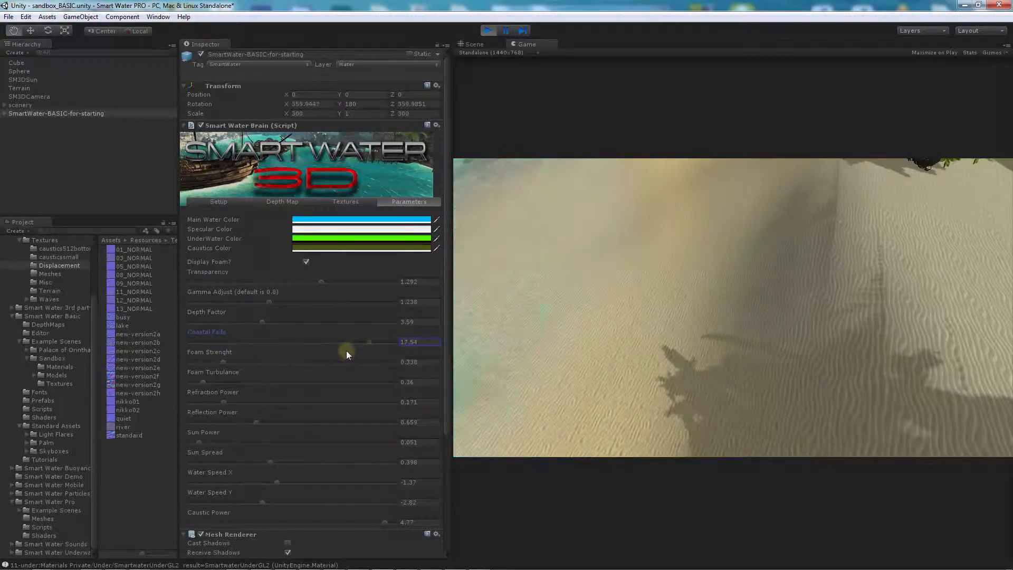
{"action": "mouse_move", "coordinate": [238, 350]}
{"action": "left_mouse_down"}
{"action": "mouse_move", "coordinate": [217, 349]}
{"action": "mouse_move", "coordinate": [230, 348]}
{"action": "left_mouse_up"}
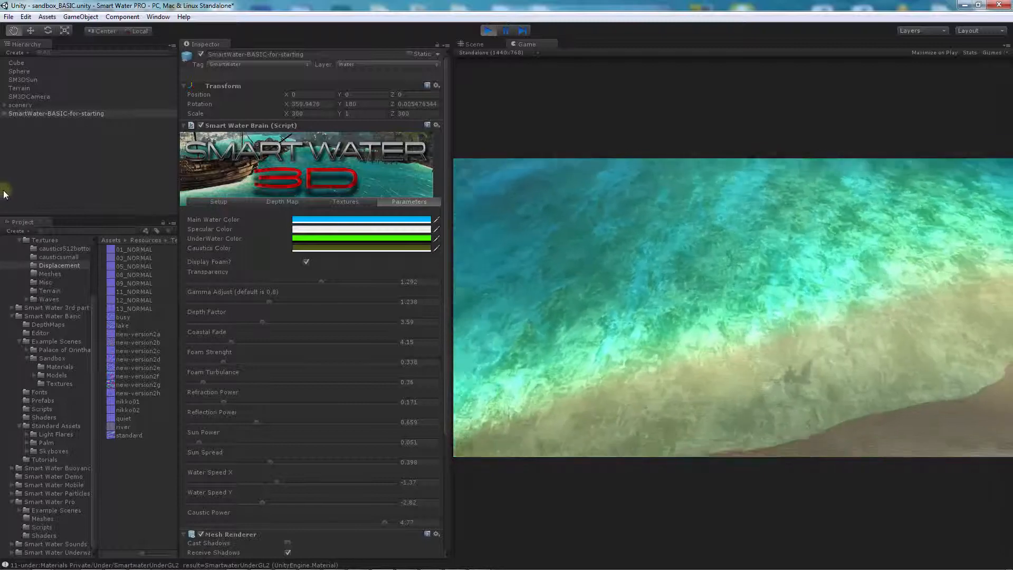
Step: Switch Display Foam off and on again to compare the shoreline with and without foam
{"action": "left_click", "coordinate": [306, 261]}
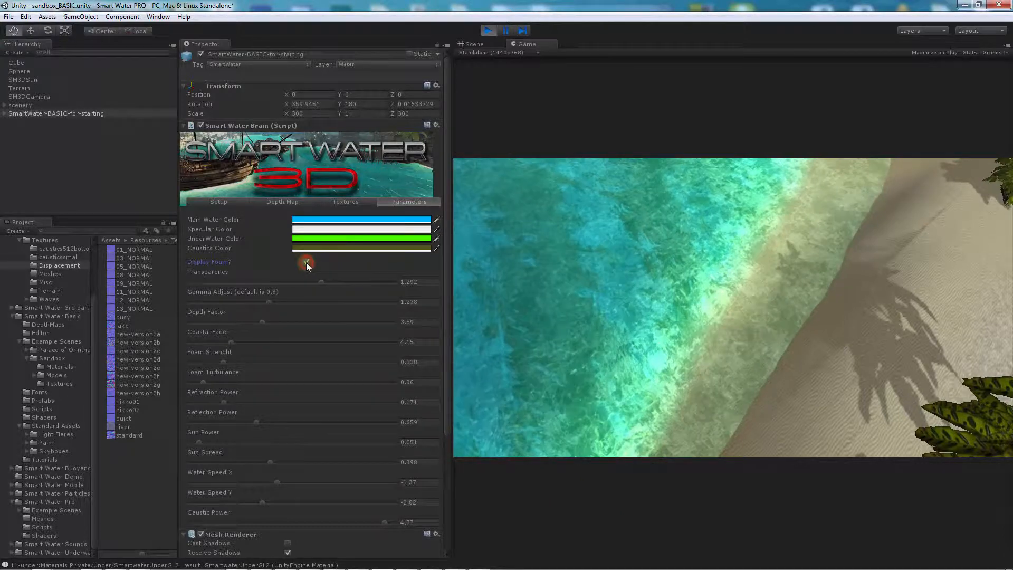
{"action": "left_click", "coordinate": [305, 264]}
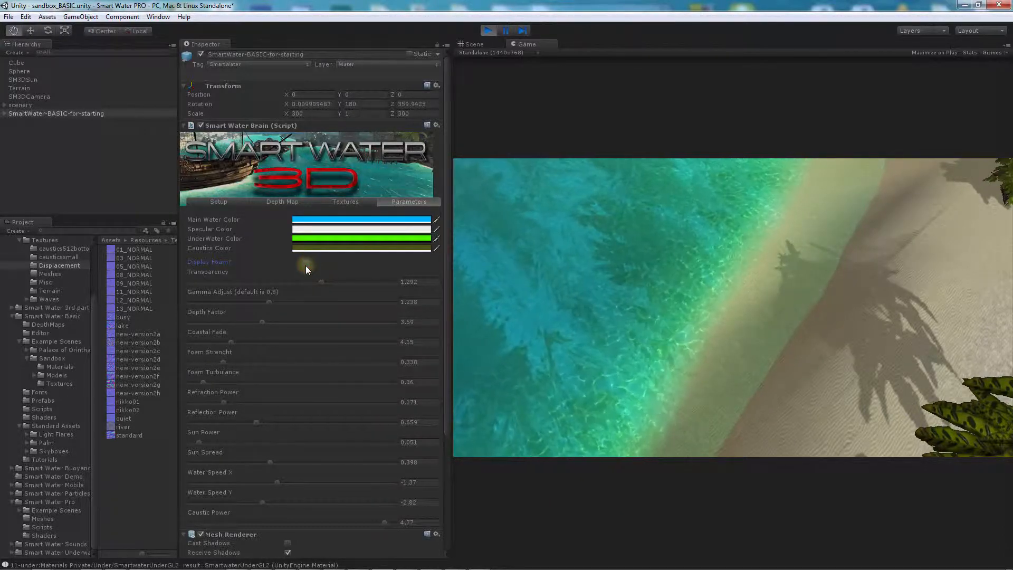
{"action": "left_click", "coordinate": [305, 261]}
{"action": "left_click", "coordinate": [305, 262]}
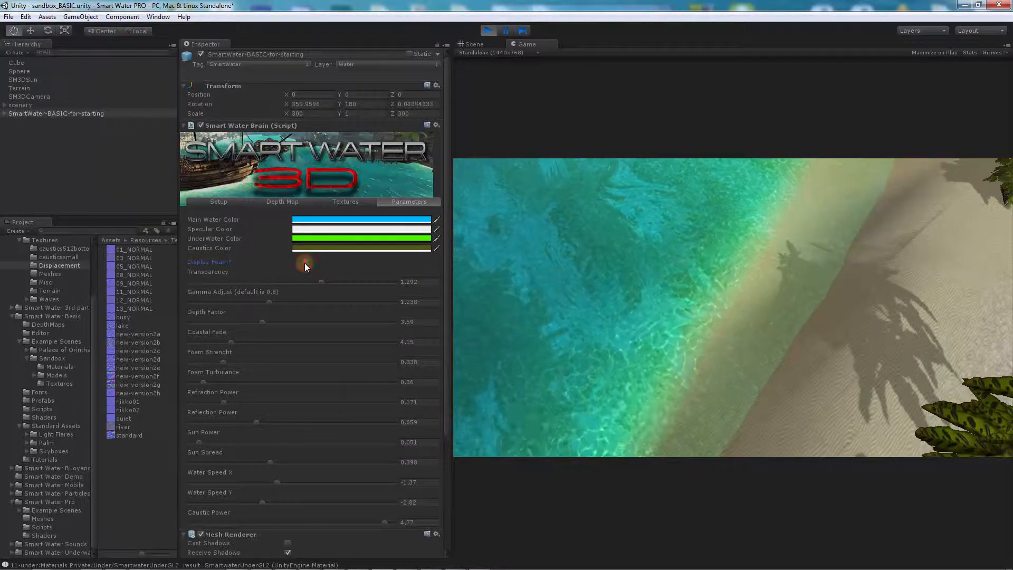
{"action": "left_click", "coordinate": [304, 263]}
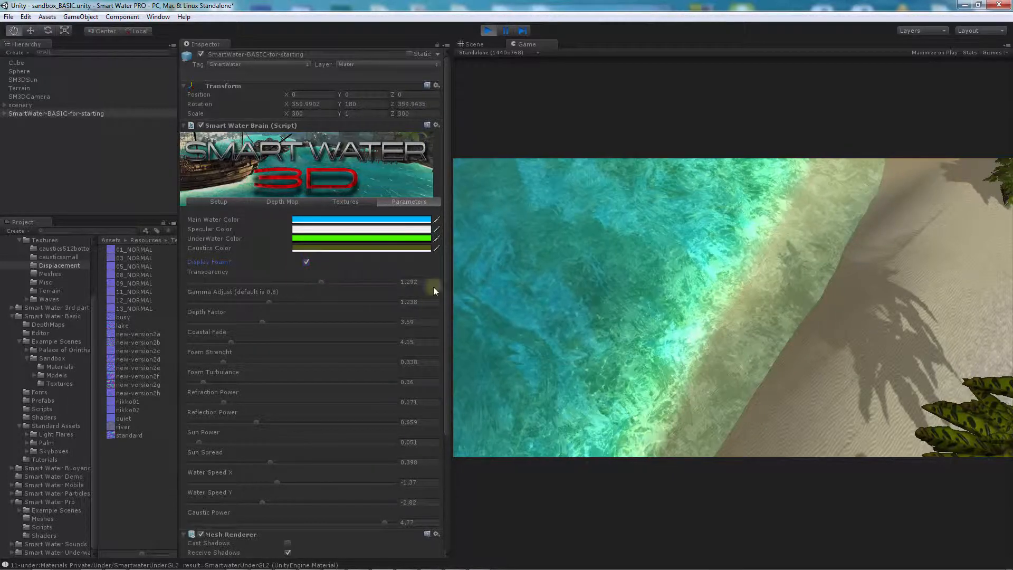
Step: Try a Foam Strength of about 0.974 with Foam Turbulence at 0, and view the result along the shore
{"action": "left_click", "coordinate": [223, 362]}
{"action": "left_click_drag", "start_coordinate": [222, 362], "coordinate": [289, 360]}
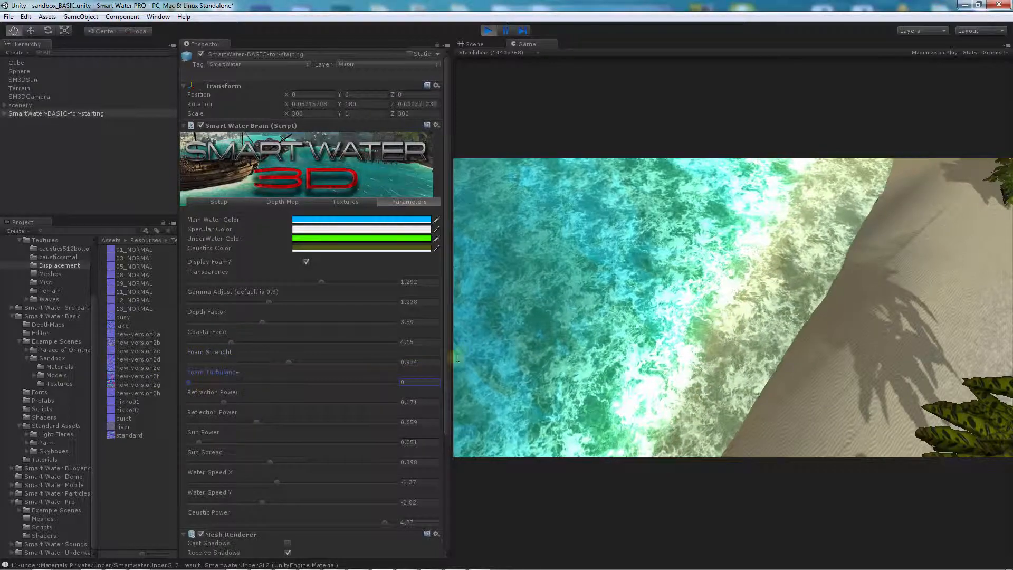
{"action": "left_click_drag", "start_coordinate": [577, 312], "coordinate": [252, 461]}
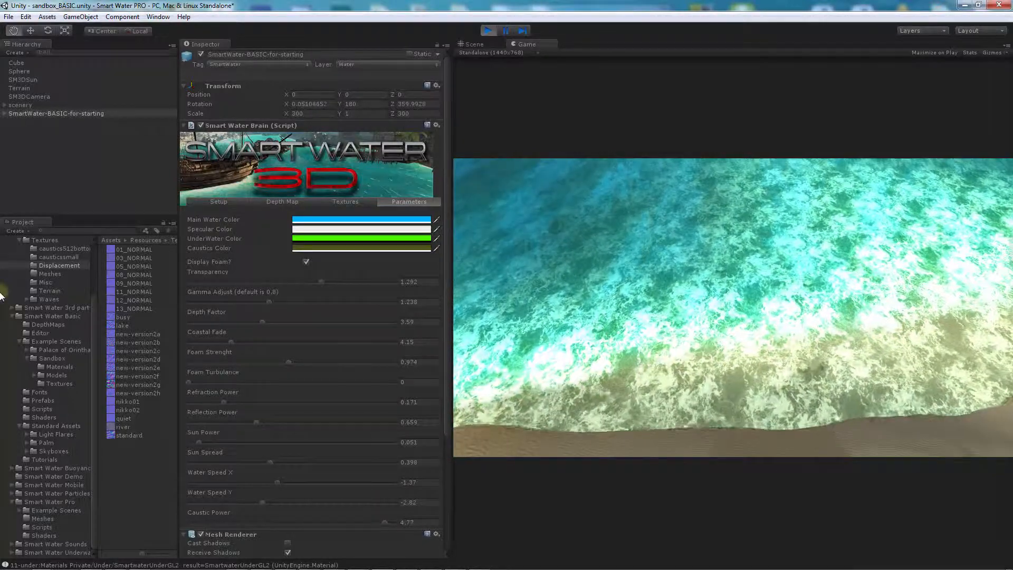
Step: Set the Foam Turbulence to about 0.73 and the Foam Strength to about 0.446
{"action": "left_click", "coordinate": [190, 382]}
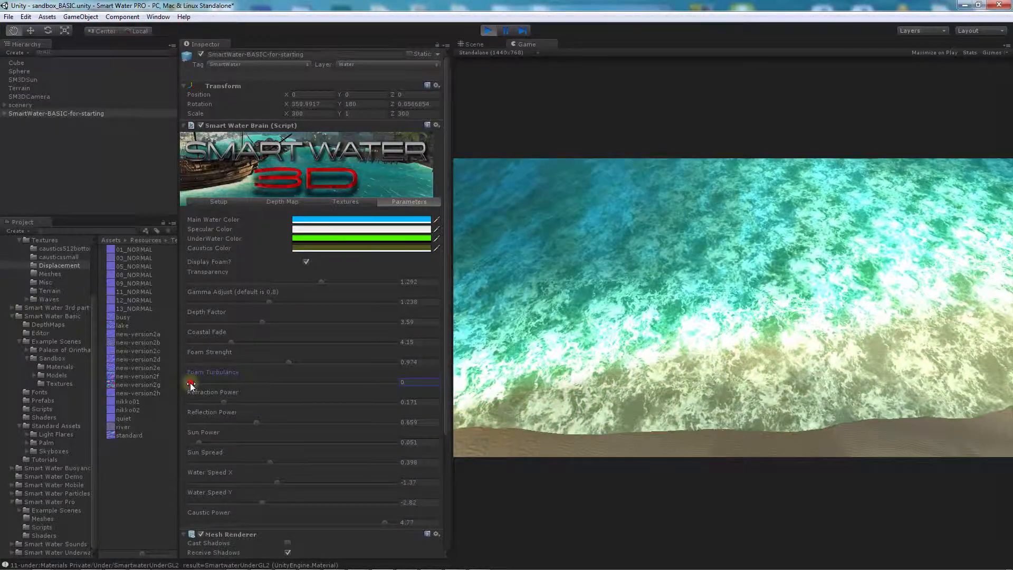
{"action": "left_click_drag", "start_coordinate": [195, 382], "coordinate": [220, 382]}
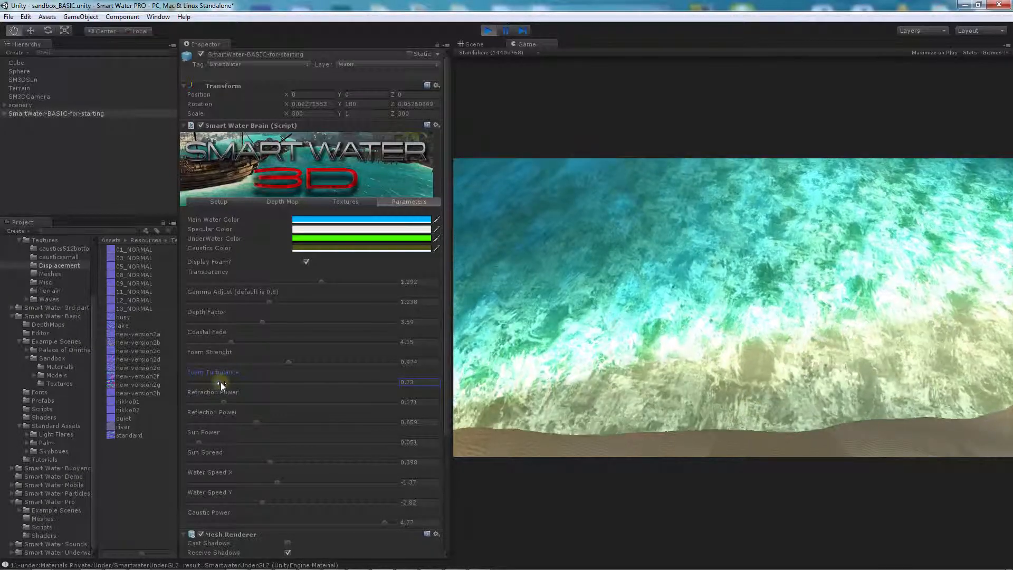
{"action": "left_click_drag", "start_coordinate": [288, 362], "coordinate": [234, 363]}
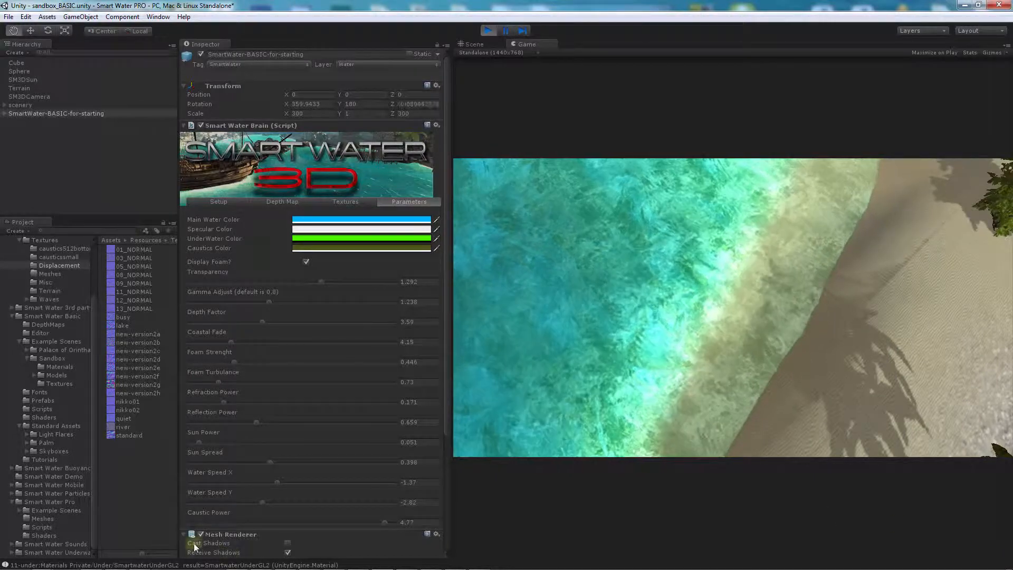
Step: Try the Caustic Power near its maximum, and set it to about 2.85
{"action": "scroll", "coordinate": [321, 435], "scroll_direction": "down", "scroll_amount": 5}
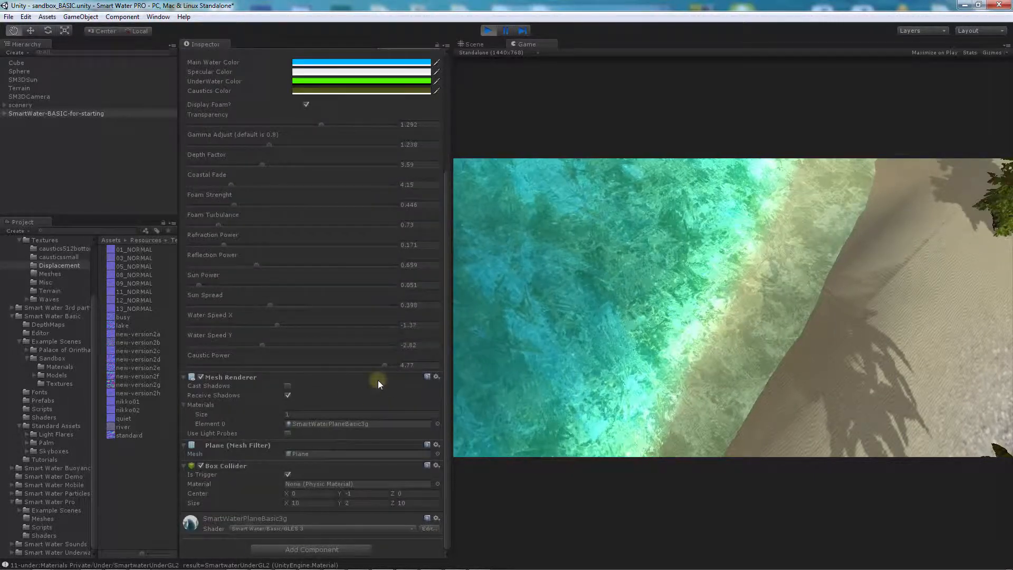
{"action": "mouse_move", "coordinate": [383, 364]}
{"action": "left_mouse_down"}
{"action": "mouse_move", "coordinate": [122, 364]}
{"action": "mouse_move", "coordinate": [473, 378]}
{"action": "mouse_move", "coordinate": [207, 379]}
{"action": "mouse_move", "coordinate": [418, 381]}
{"action": "mouse_move", "coordinate": [392, 380]}
{"action": "left_mouse_up"}
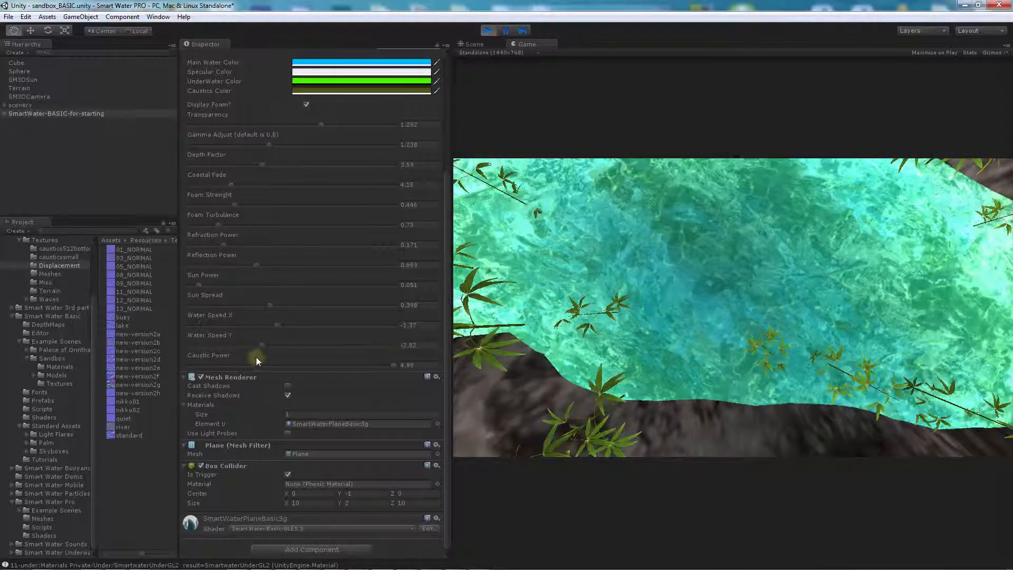
{"action": "left_click_drag", "start_coordinate": [256, 359], "coordinate": [306, 373]}
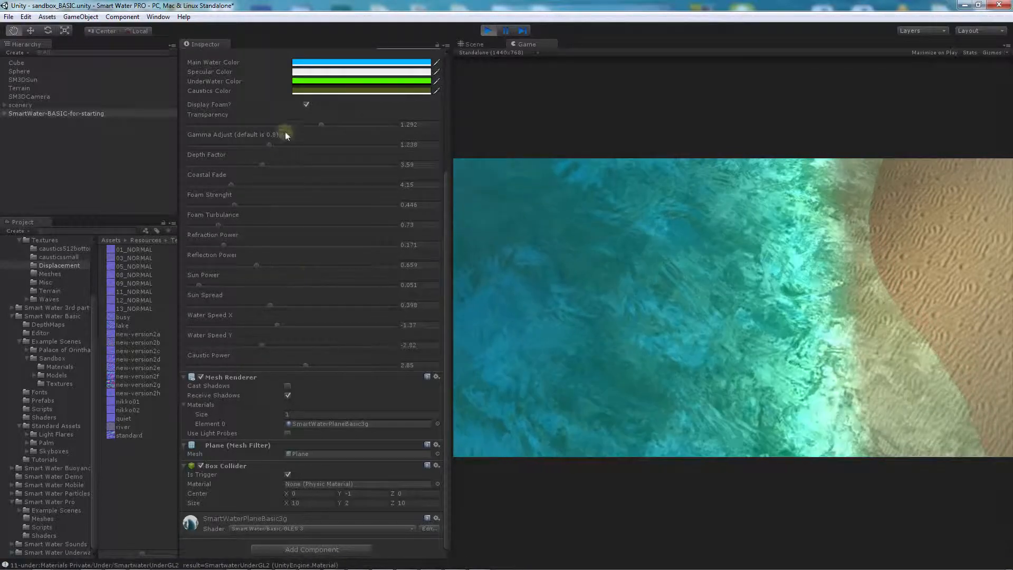
Step: Disable Display Foam and inspect the water without foam, from the shoreline out to the deeper area
{"action": "scroll", "coordinate": [285, 136], "scroll_direction": "up", "scroll_amount": 3}
{"action": "left_click", "coordinate": [306, 199]}
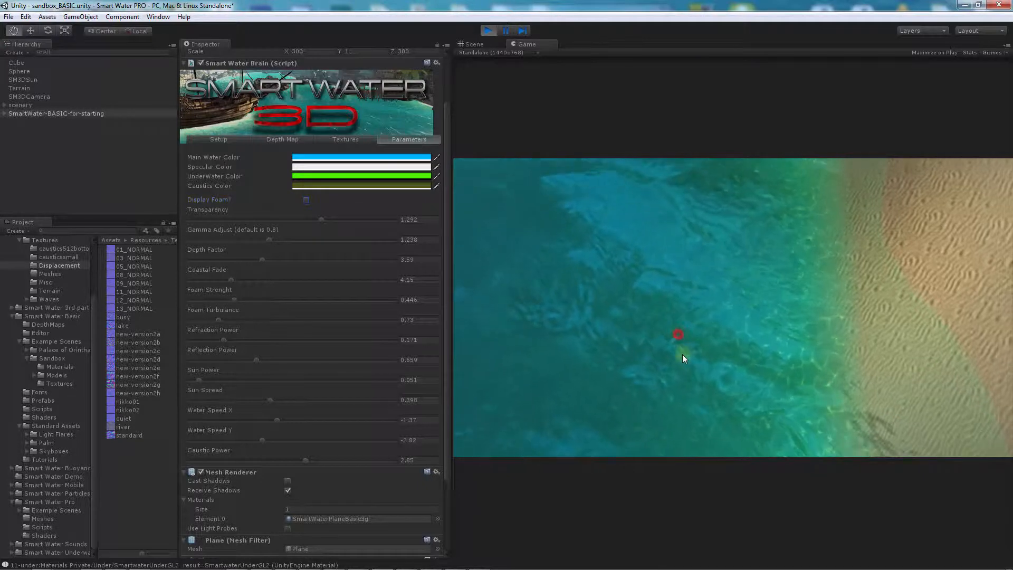
{"action": "key", "text": "a"}
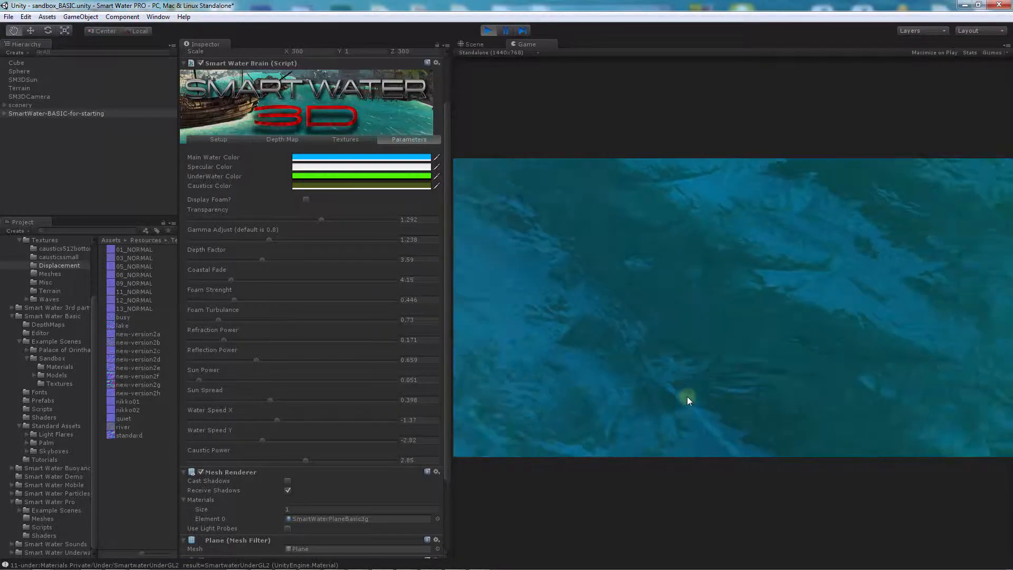
{"action": "key", "text": "d"}
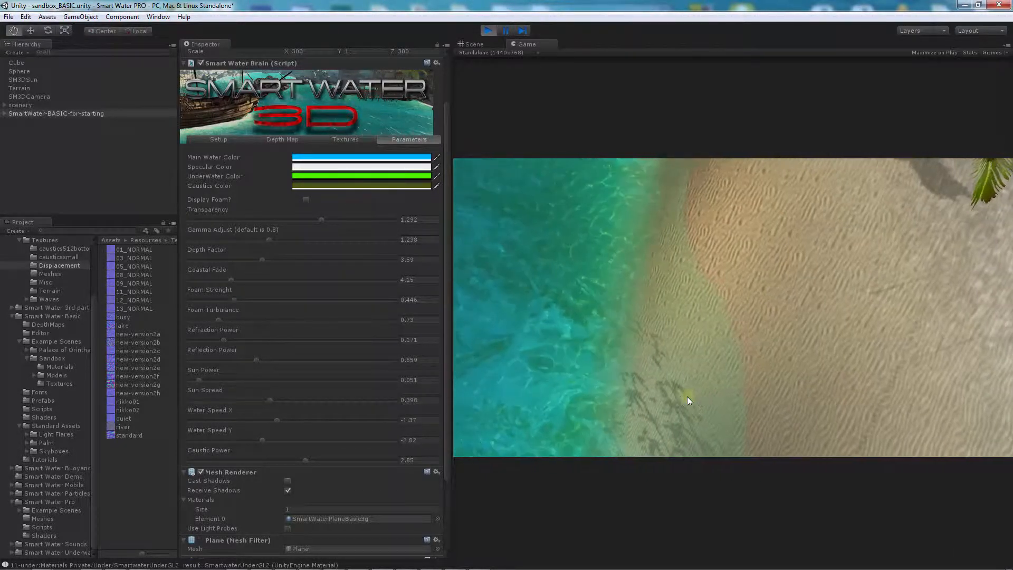
{"action": "key", "text": "a"}
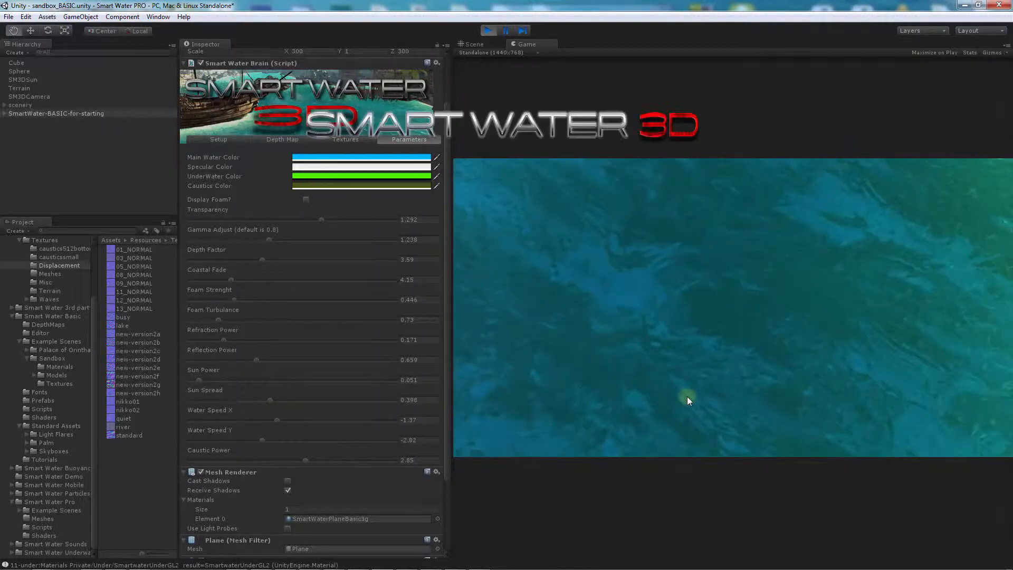